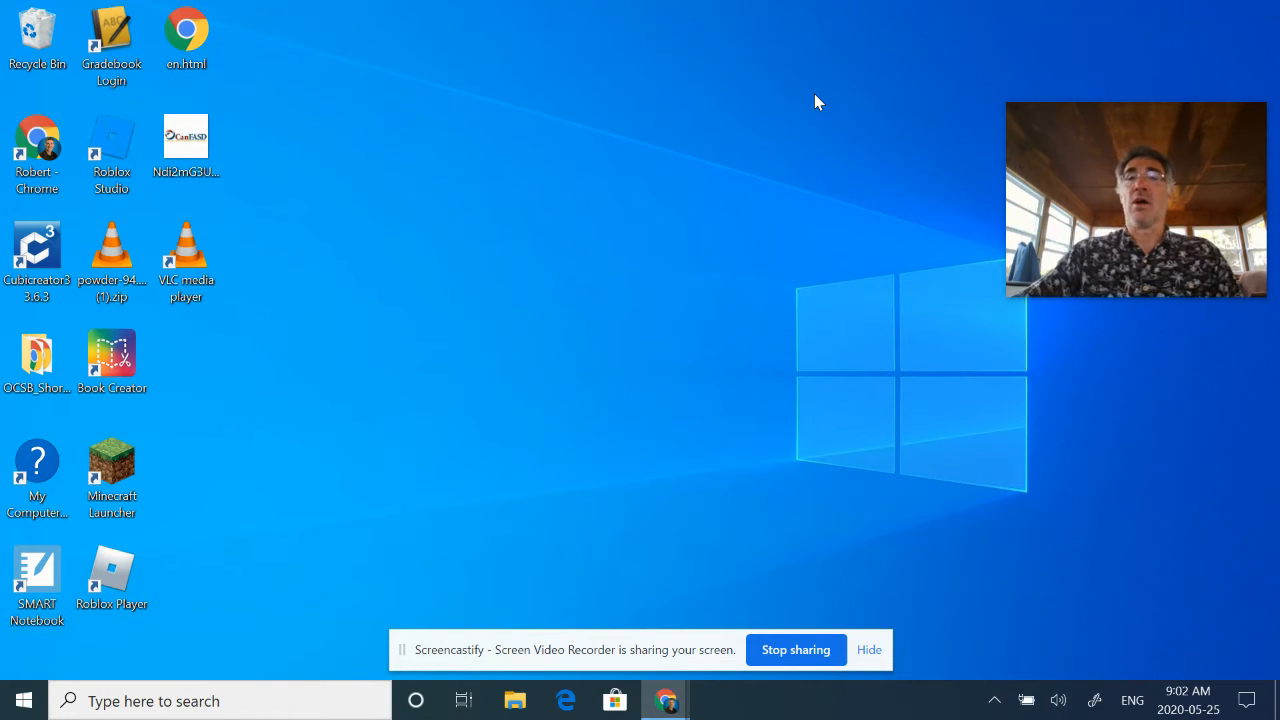
# - Search the computer for the Photos app and open it
pyautogui.click(170, 702)
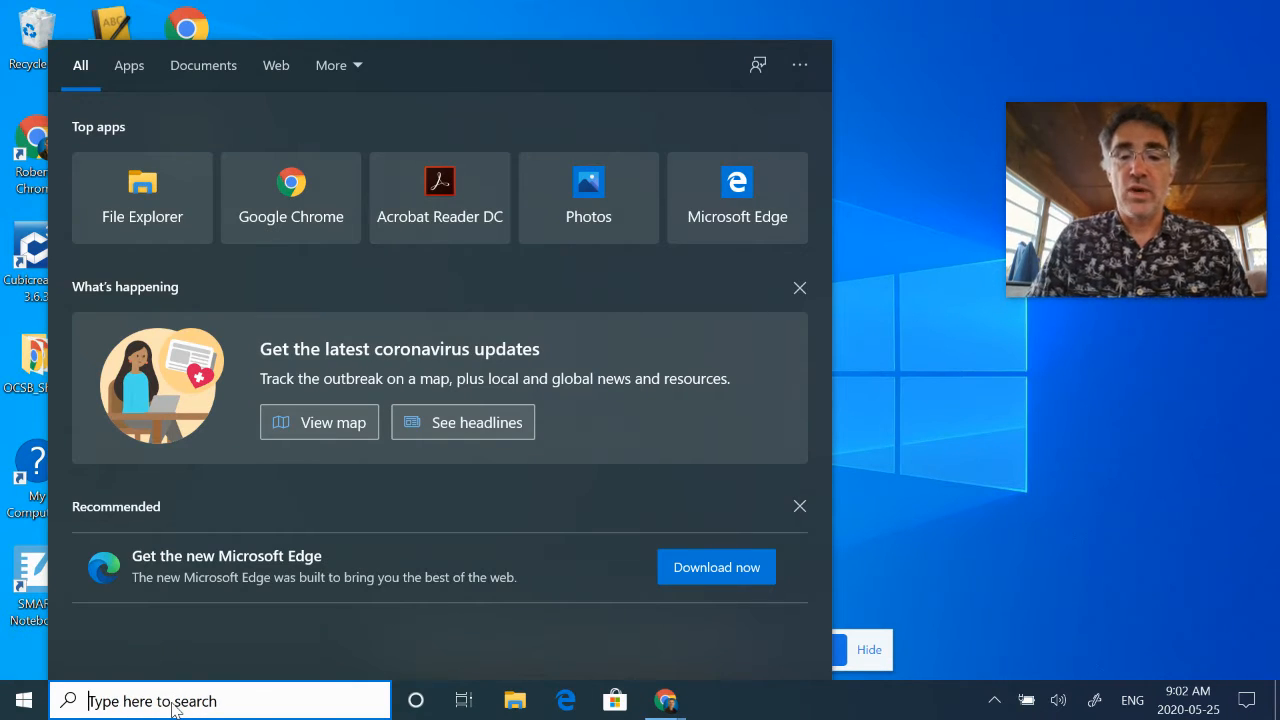
pyautogui.write('pht')
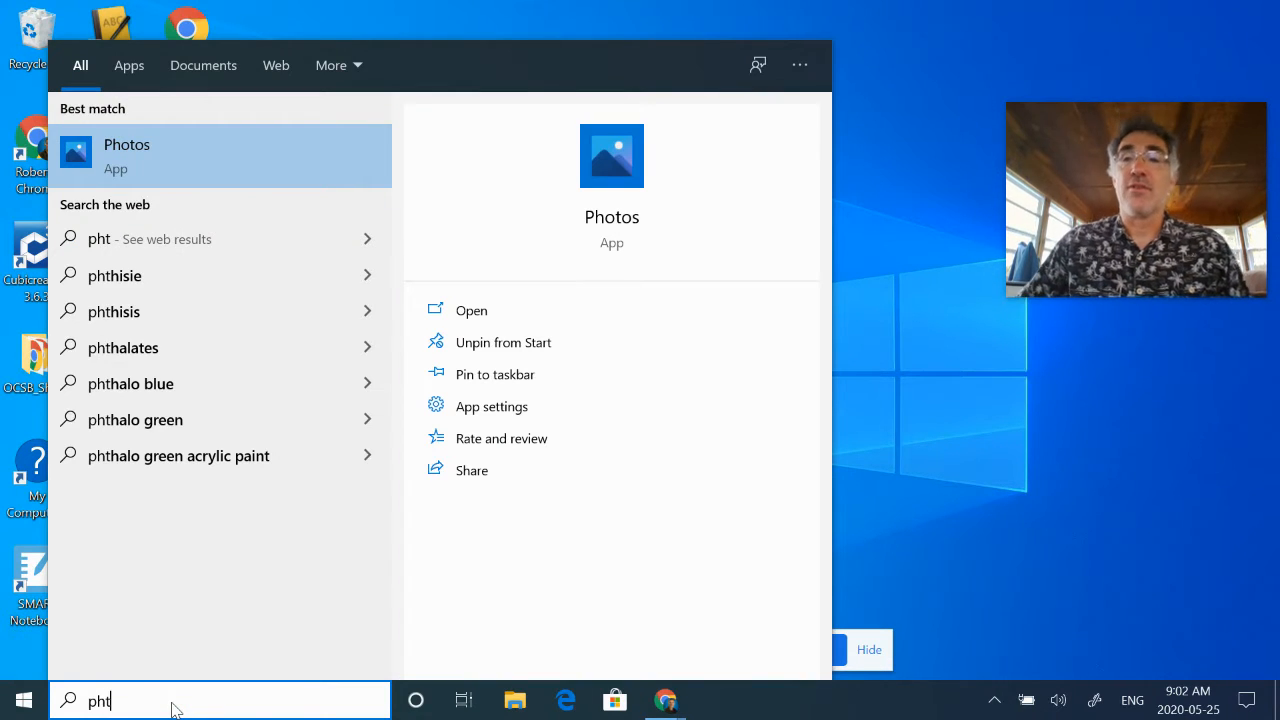
pyautogui.click(611, 220)
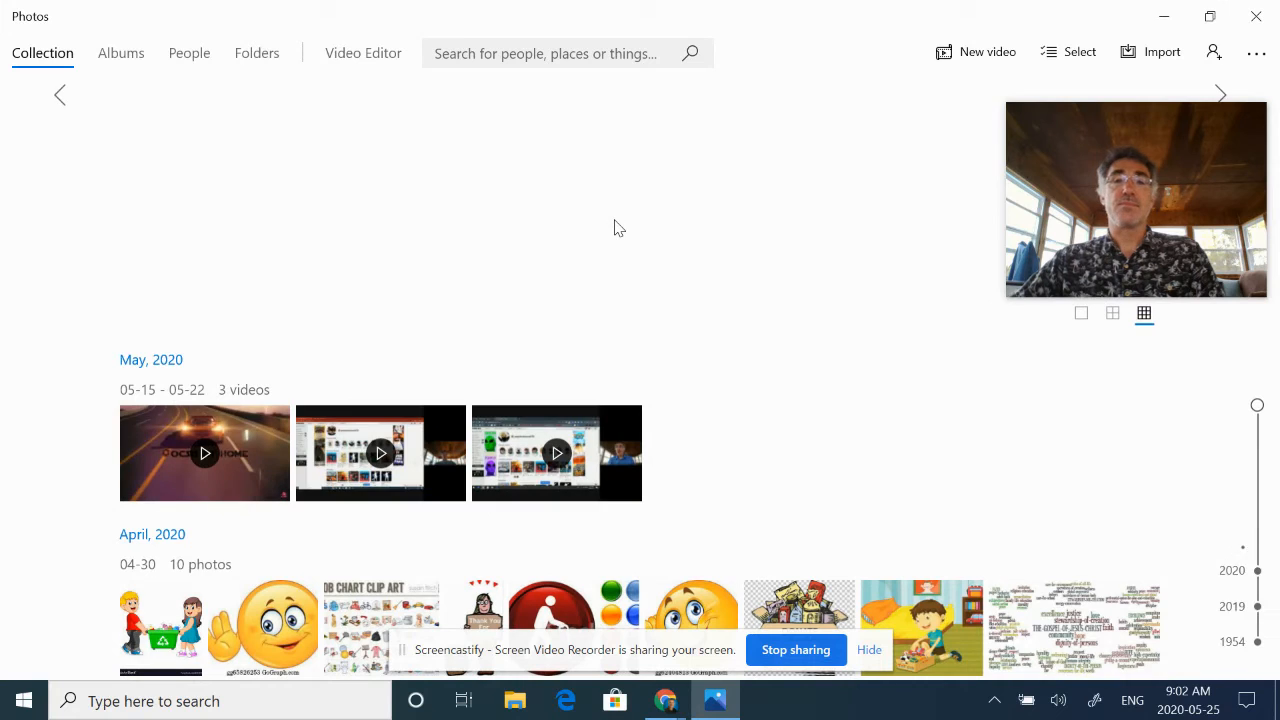
# - Create a new blank video project and name it "Movie editing tutorial"
pyautogui.click(984, 62)
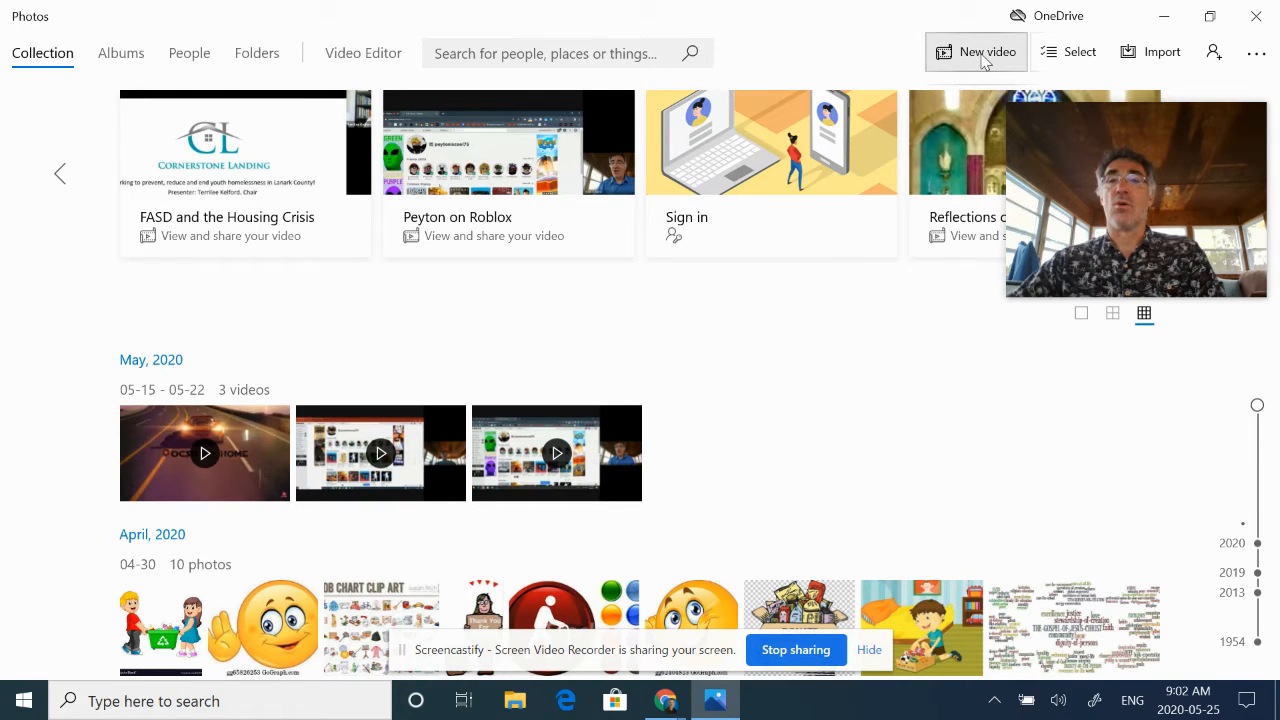
pyautogui.click(987, 60)
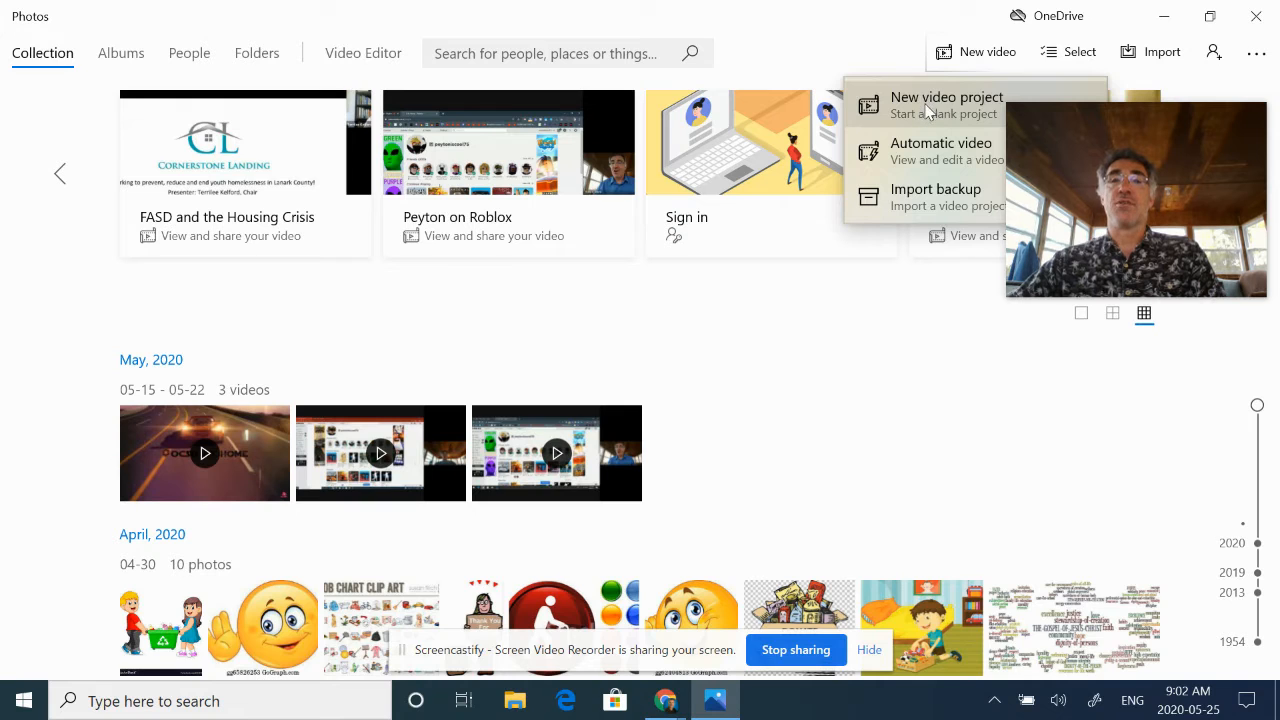
pyautogui.click(928, 111)
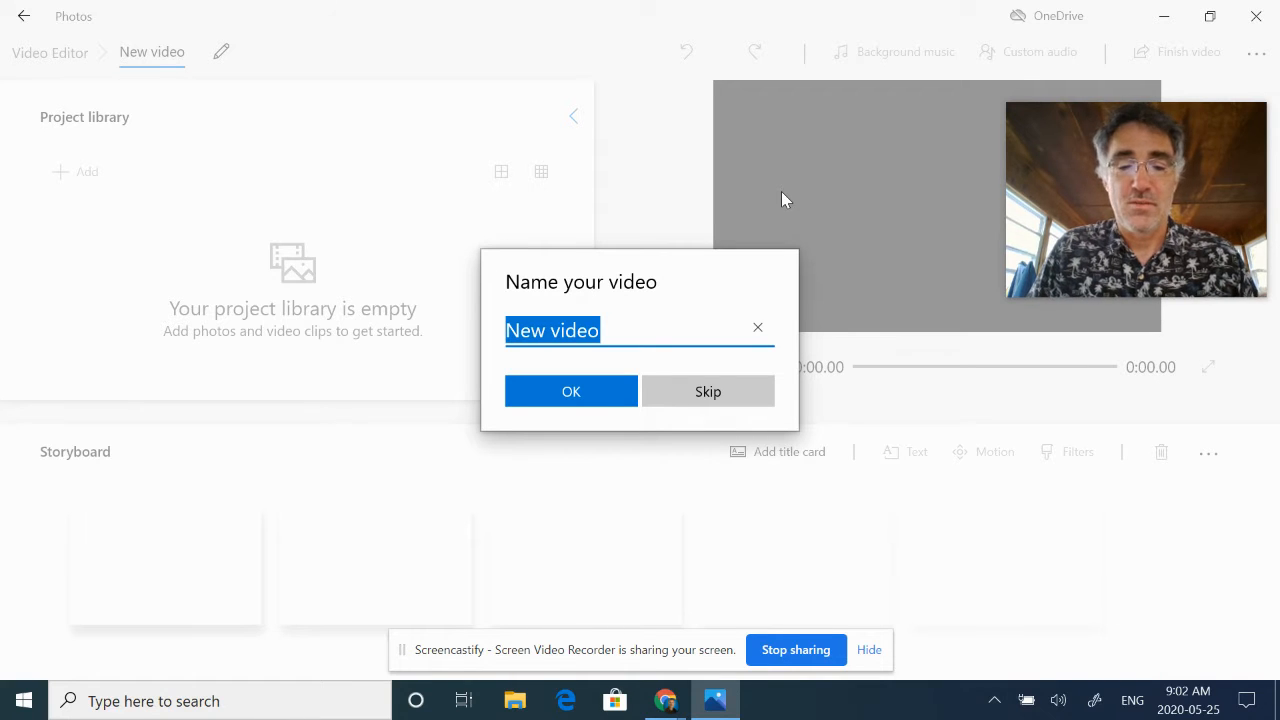
pyautogui.write('MOvie')
pyautogui.press('BackSpace')
pyautogui.press('BackSpace')
pyautogui.press('BackSpace')
pyautogui.press('BackSpace')
pyautogui.write('ovie editing tutorial')
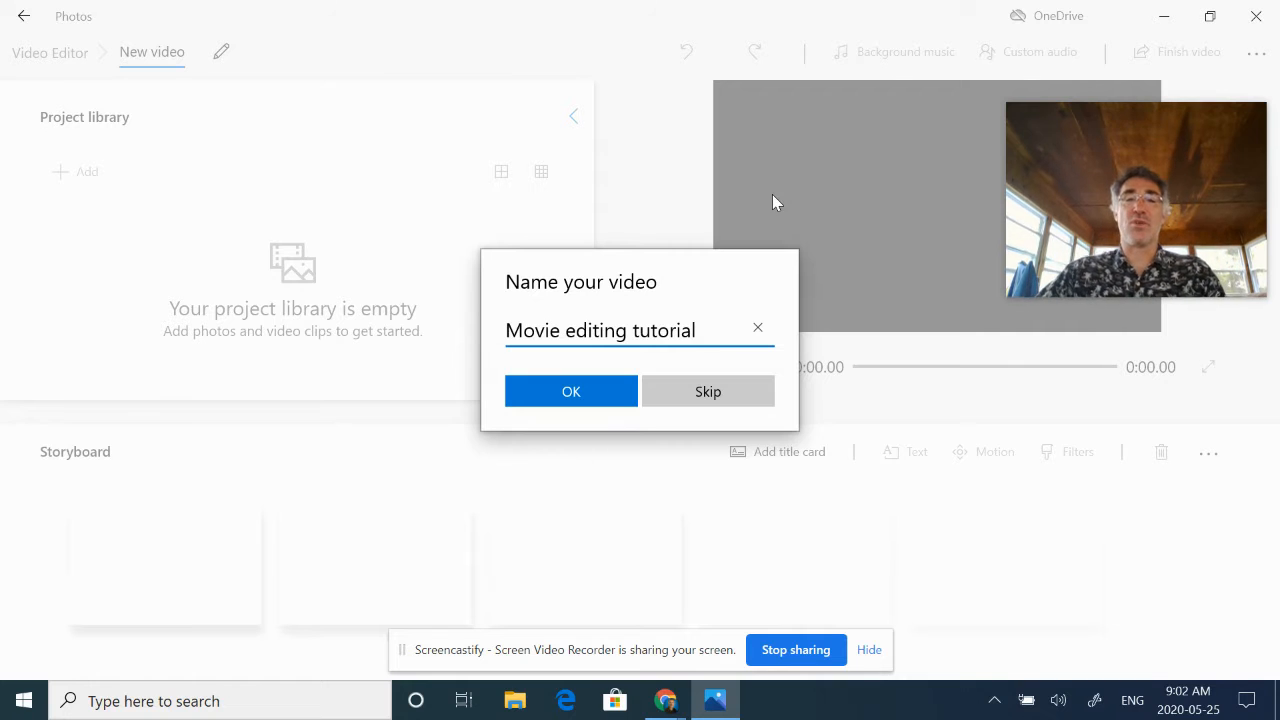
pyautogui.click(574, 396)
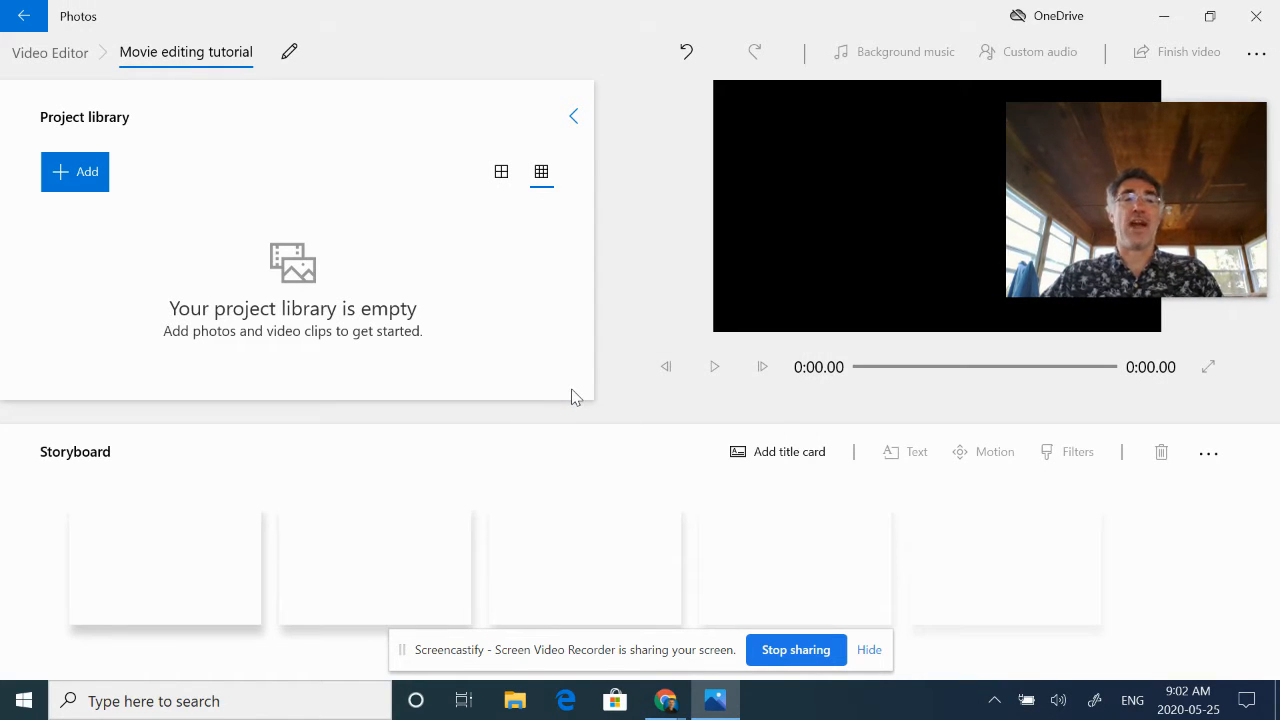
# - Start adding media from this PC to the project library and browse the Pictures folder for the video clips
pyautogui.click(84, 176)
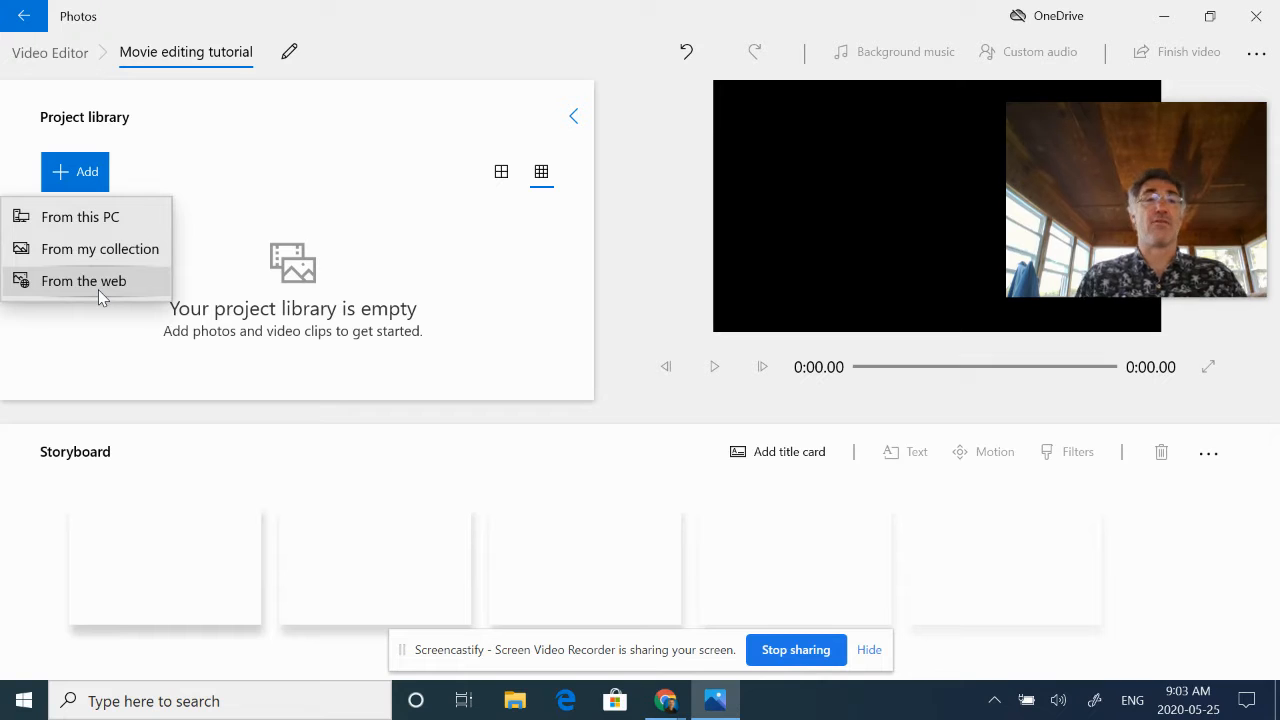
pyautogui.click(99, 219)
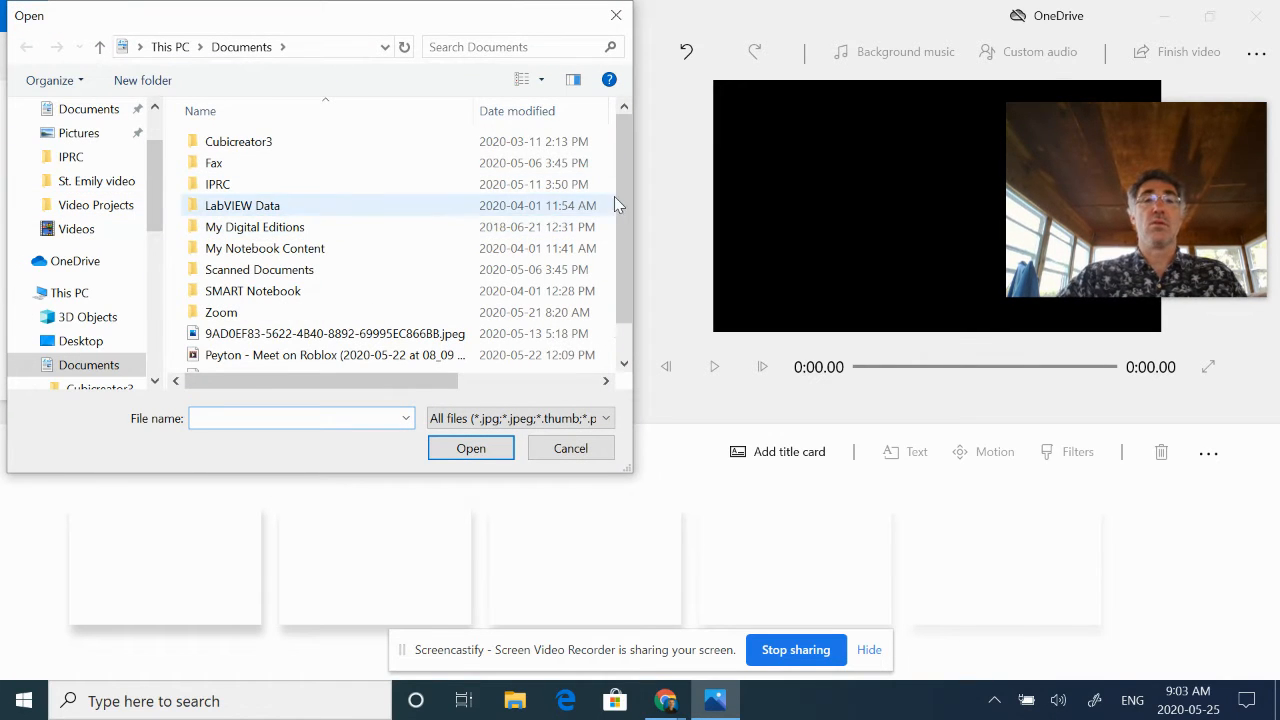
pyautogui.scroll(-1, 627, 284)
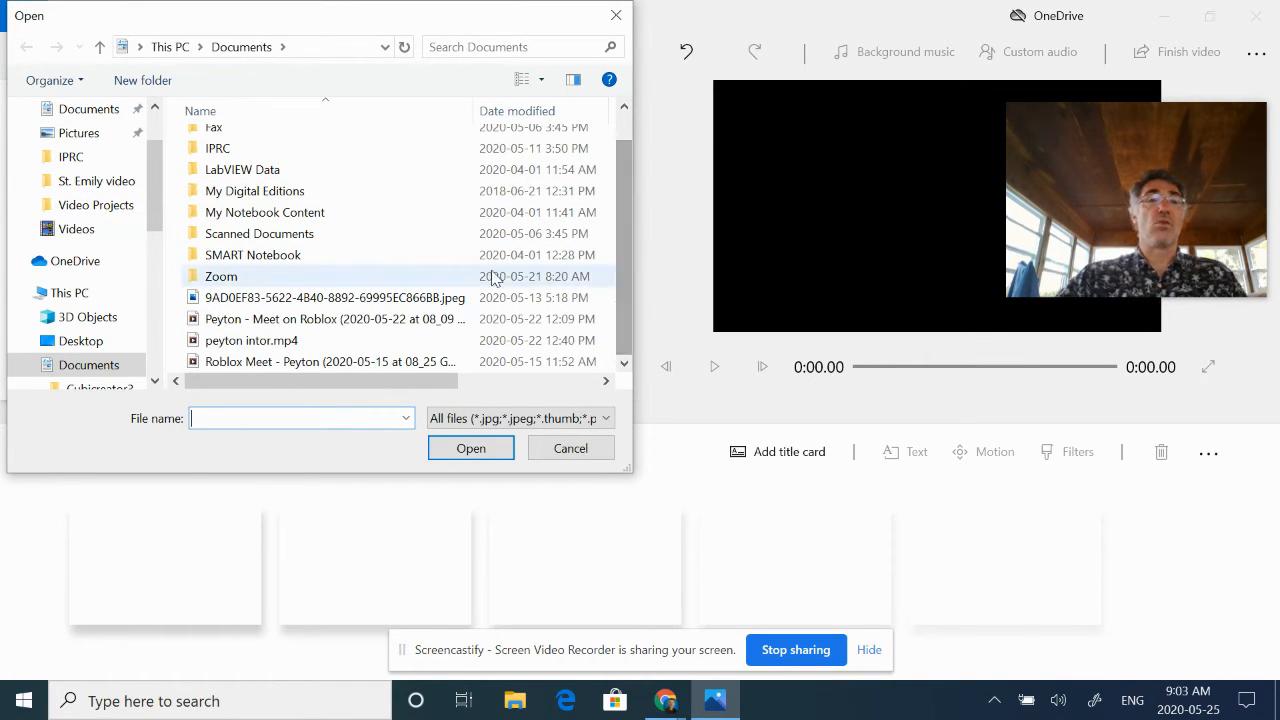
pyautogui.moveTo(157, 206); pyautogui.dragTo(106, 326)
pyautogui.click(92, 330)
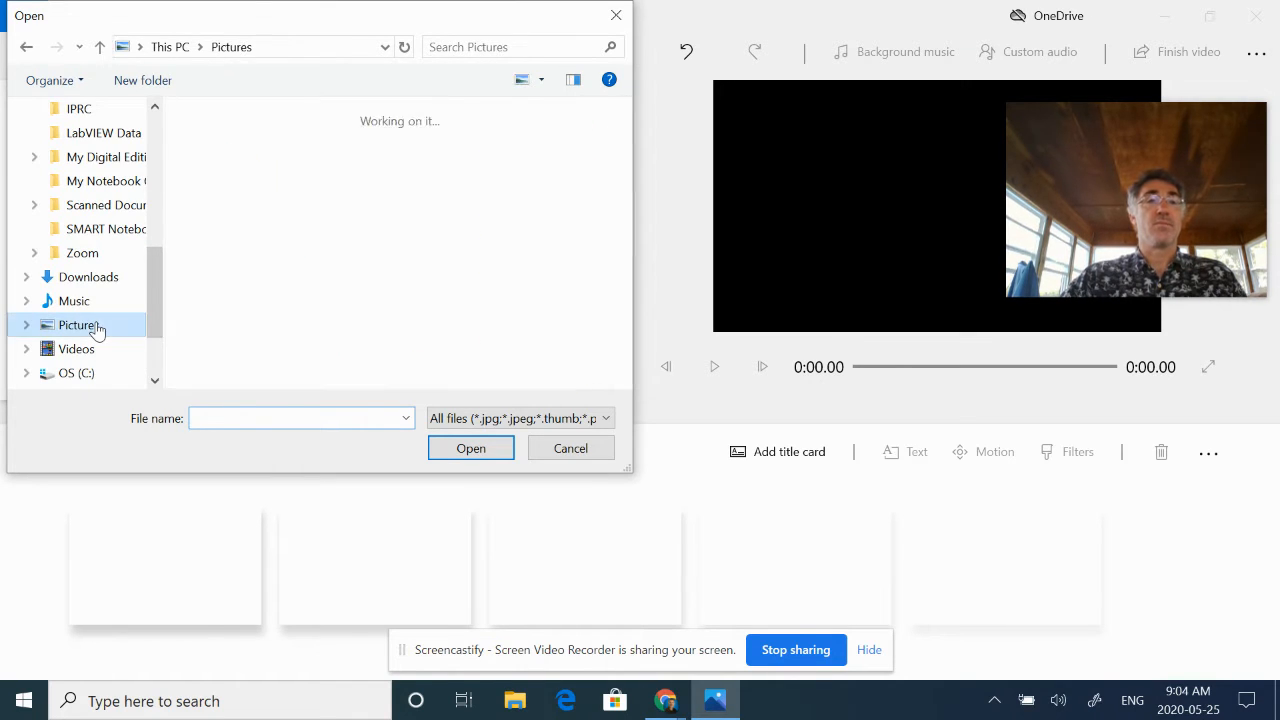
pyautogui.moveTo(627, 125); pyautogui.dragTo(652, 212)
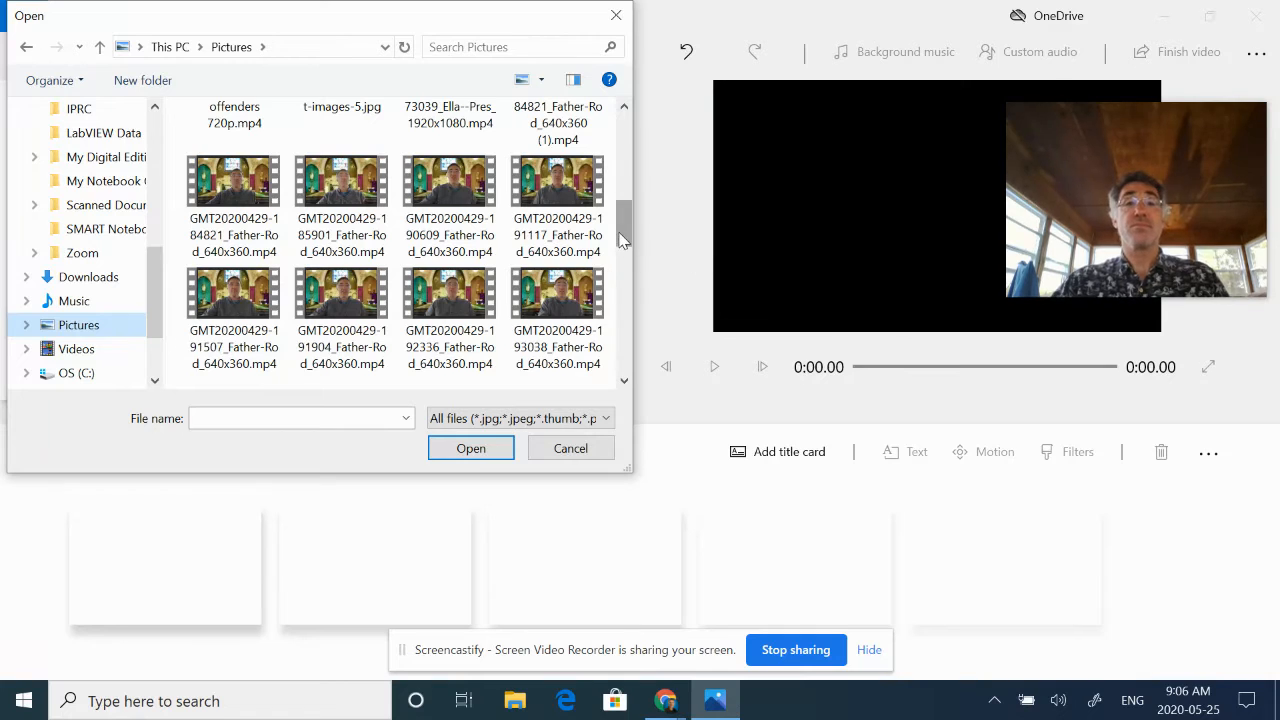
pyautogui.click(242, 212)
pyautogui.click(320, 215)
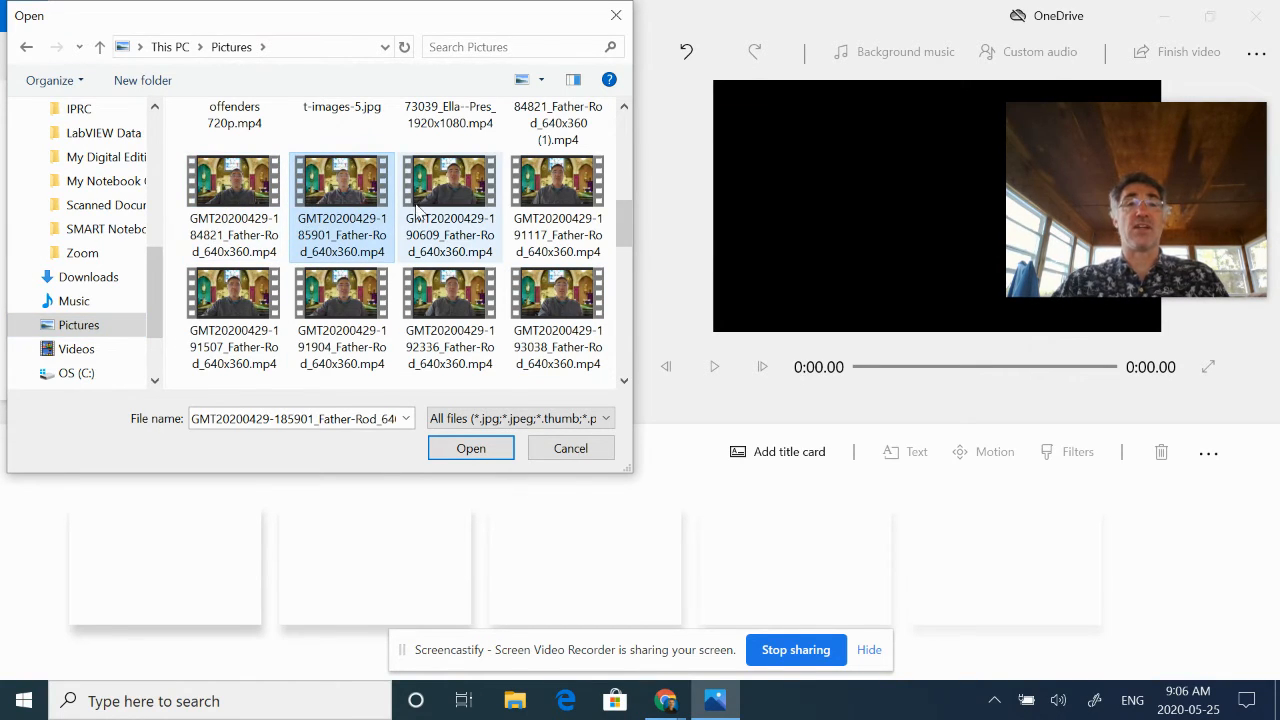
pyautogui.click(250, 218)
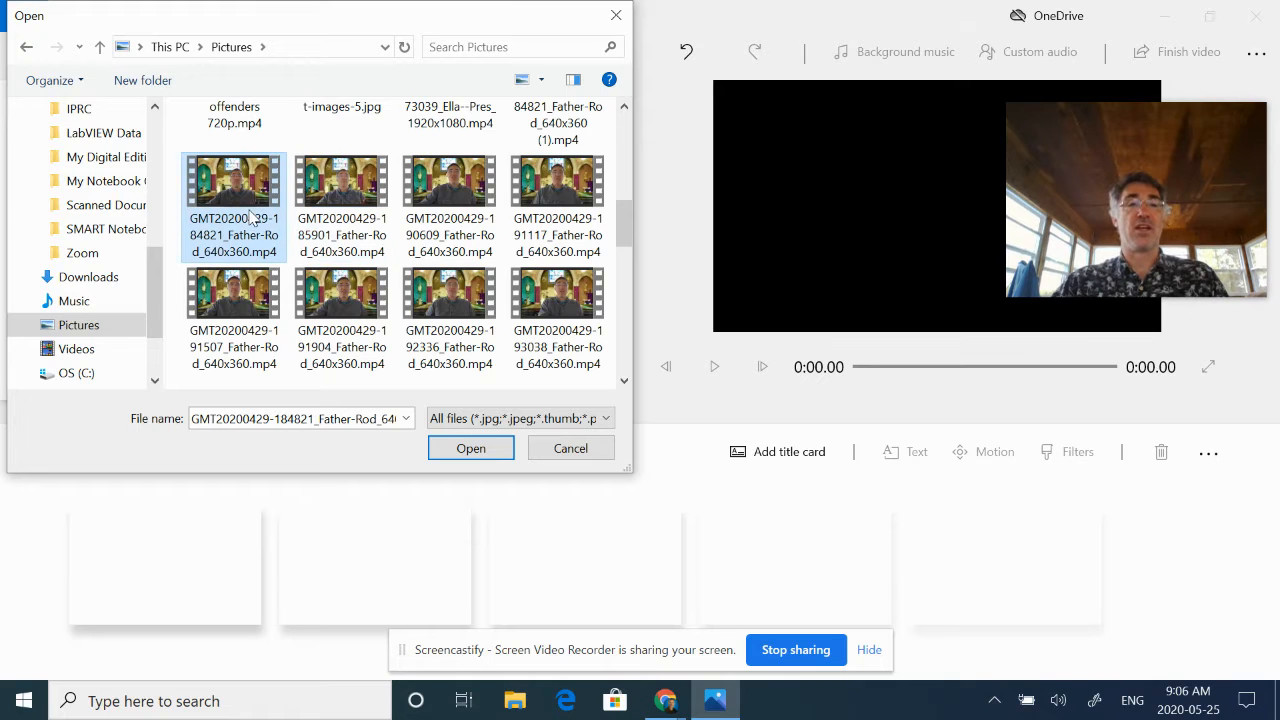
pyautogui.keyDown('ctrl'); pyautogui.click(338, 210); pyautogui.keyUp('ctrl')
pyautogui.keyDown('ctrl'); pyautogui.click(447, 200); pyautogui.keyUp('ctrl')
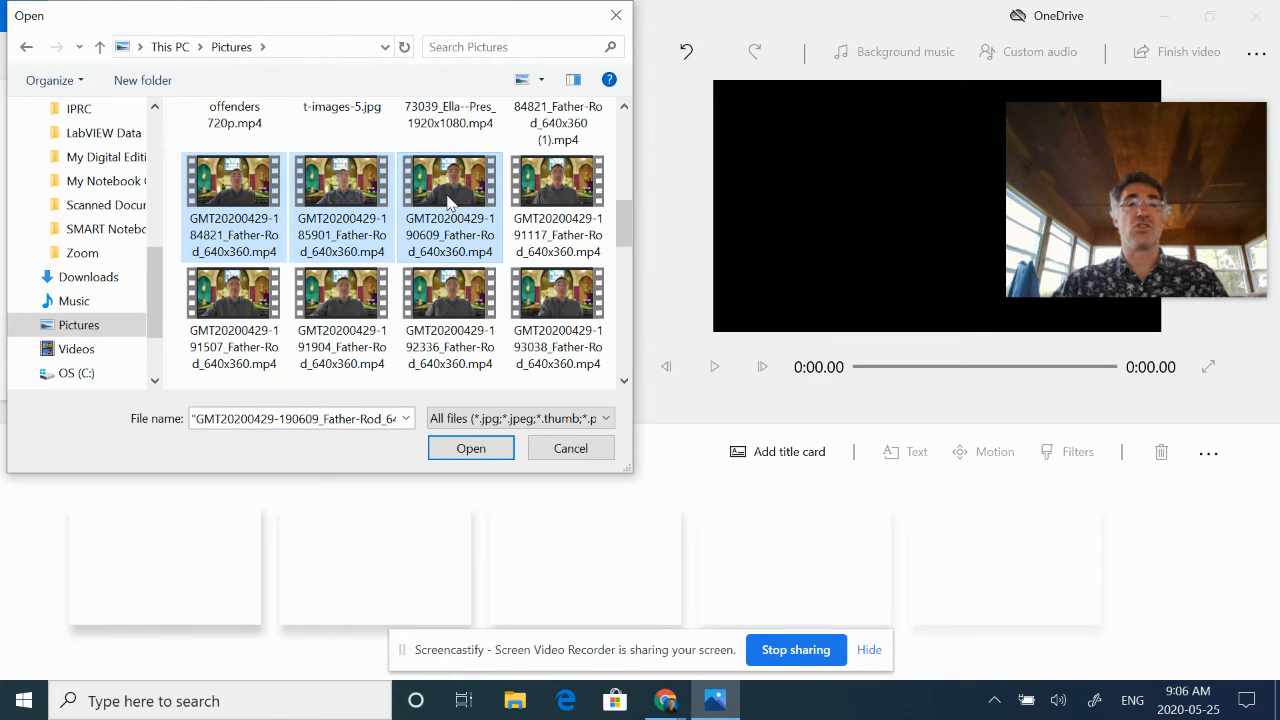
pyautogui.click(486, 450)
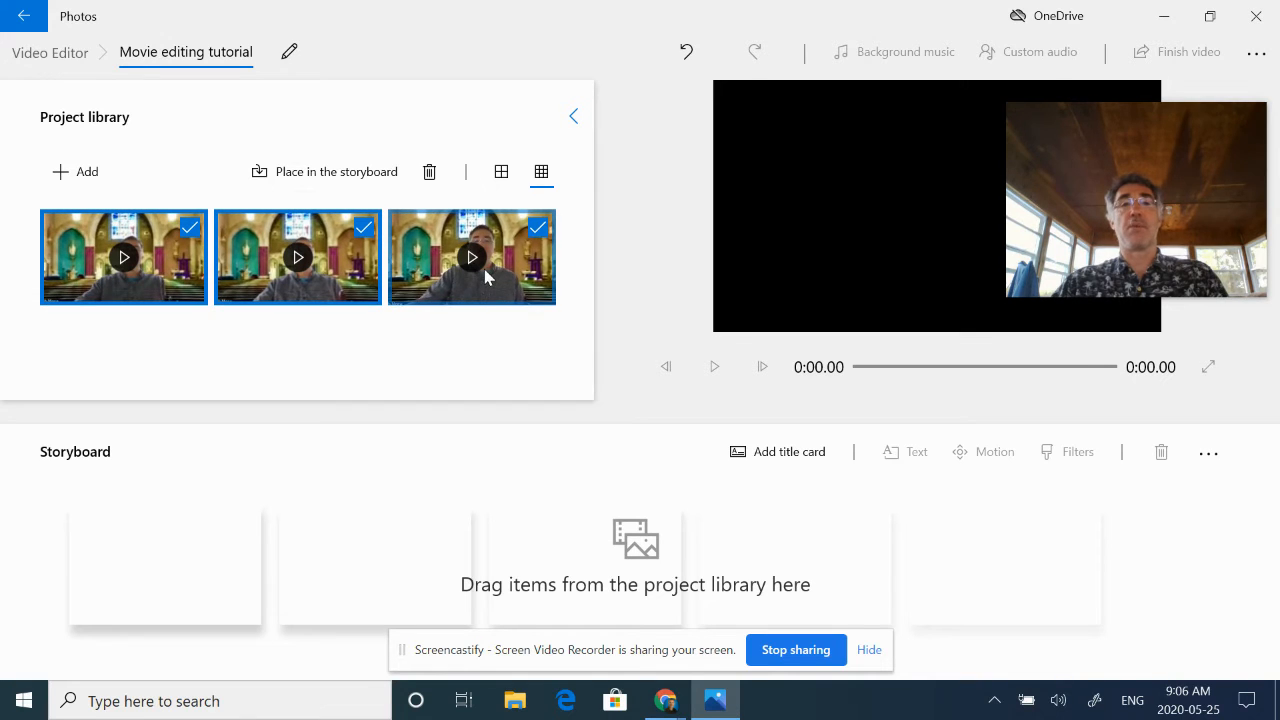
pyautogui.click(340, 177)
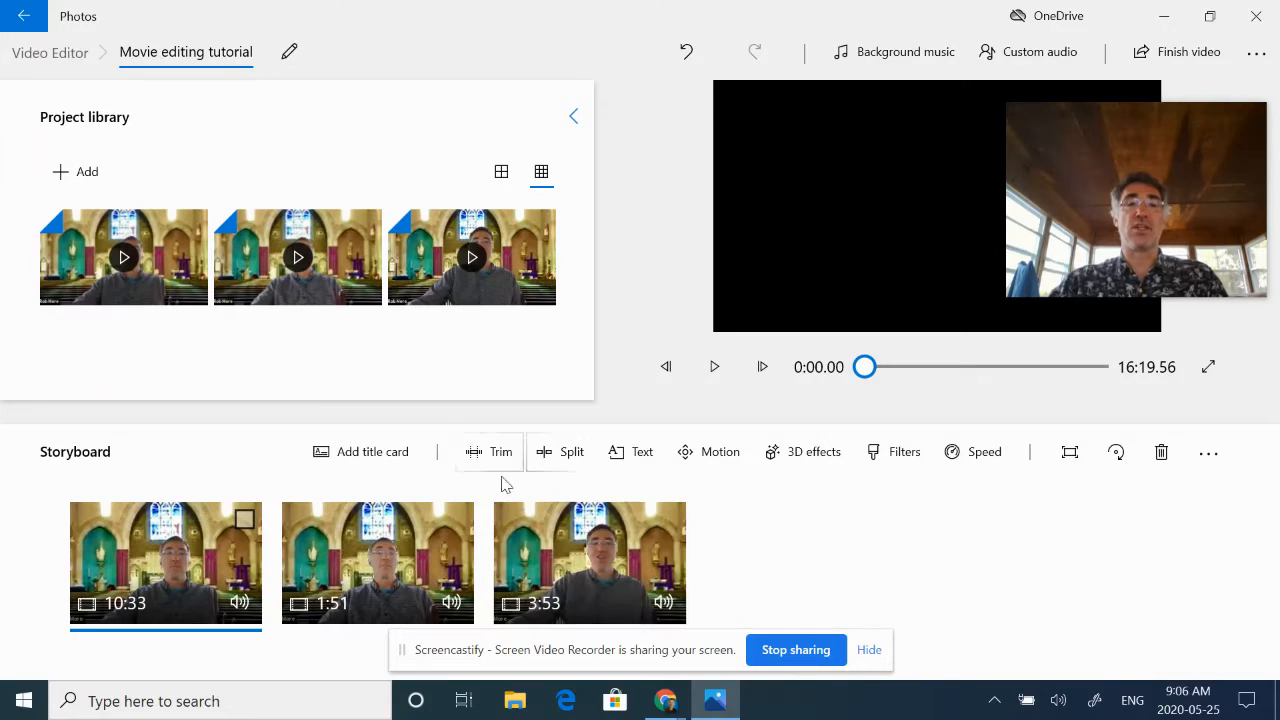
# - Add a title card at the start of the storyboard and change its background to the brownish-grey colour
pyautogui.click(376, 455)
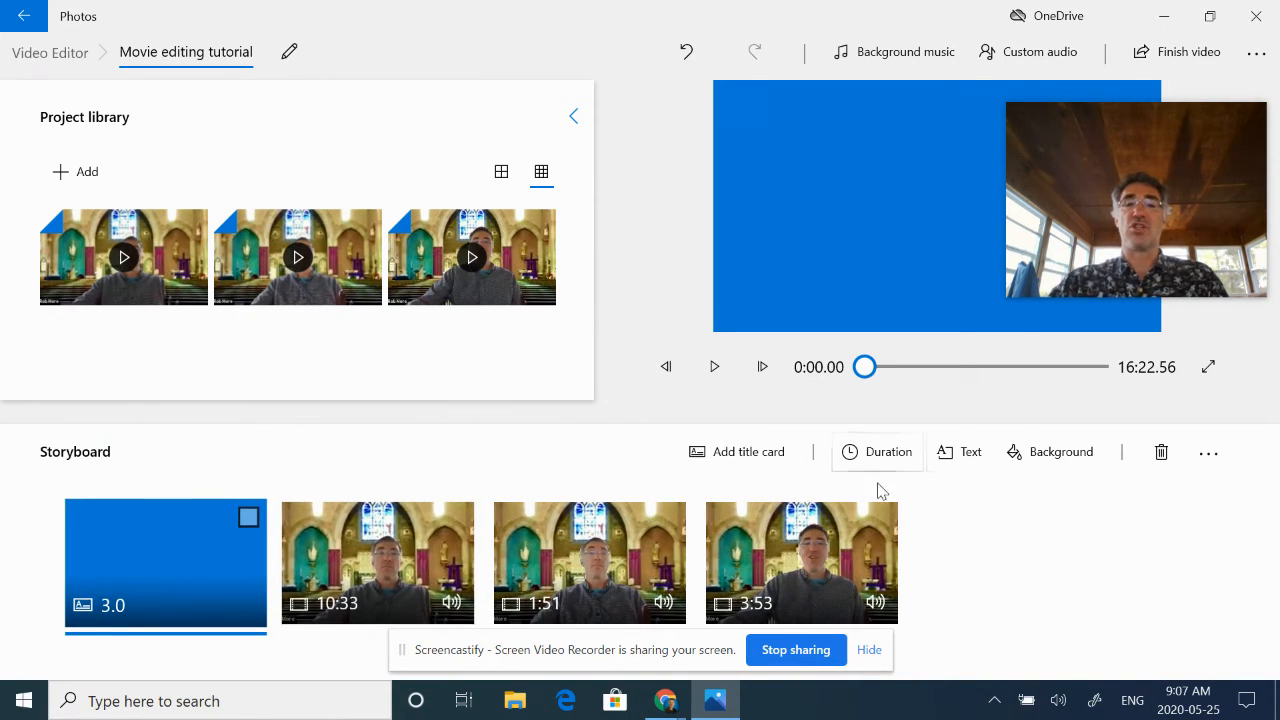
pyautogui.click(977, 458)
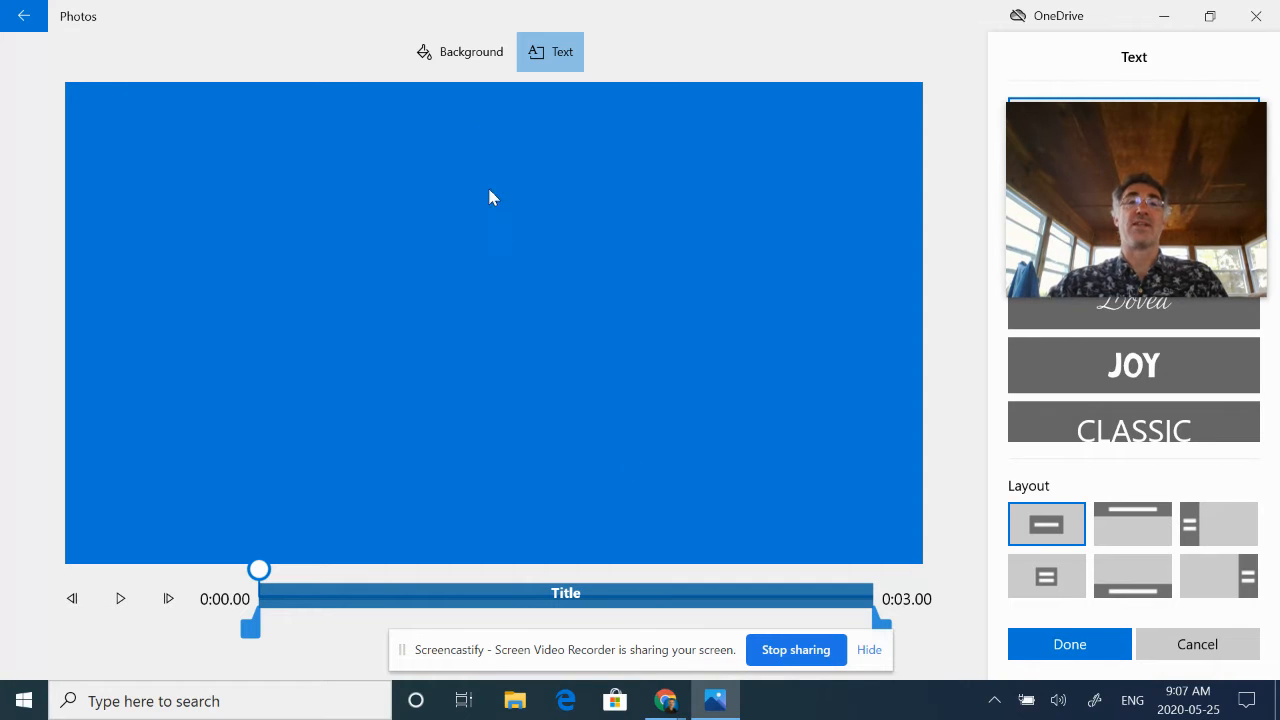
pyautogui.click(469, 48)
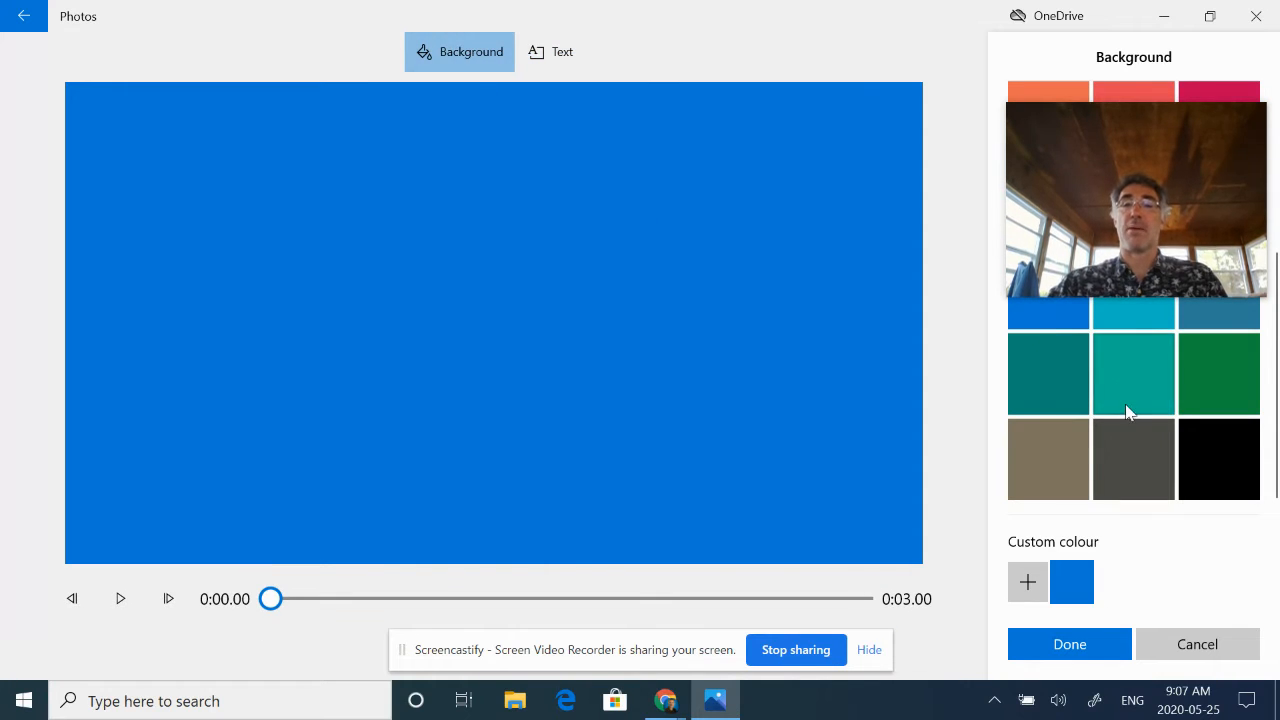
pyautogui.click(1049, 468)
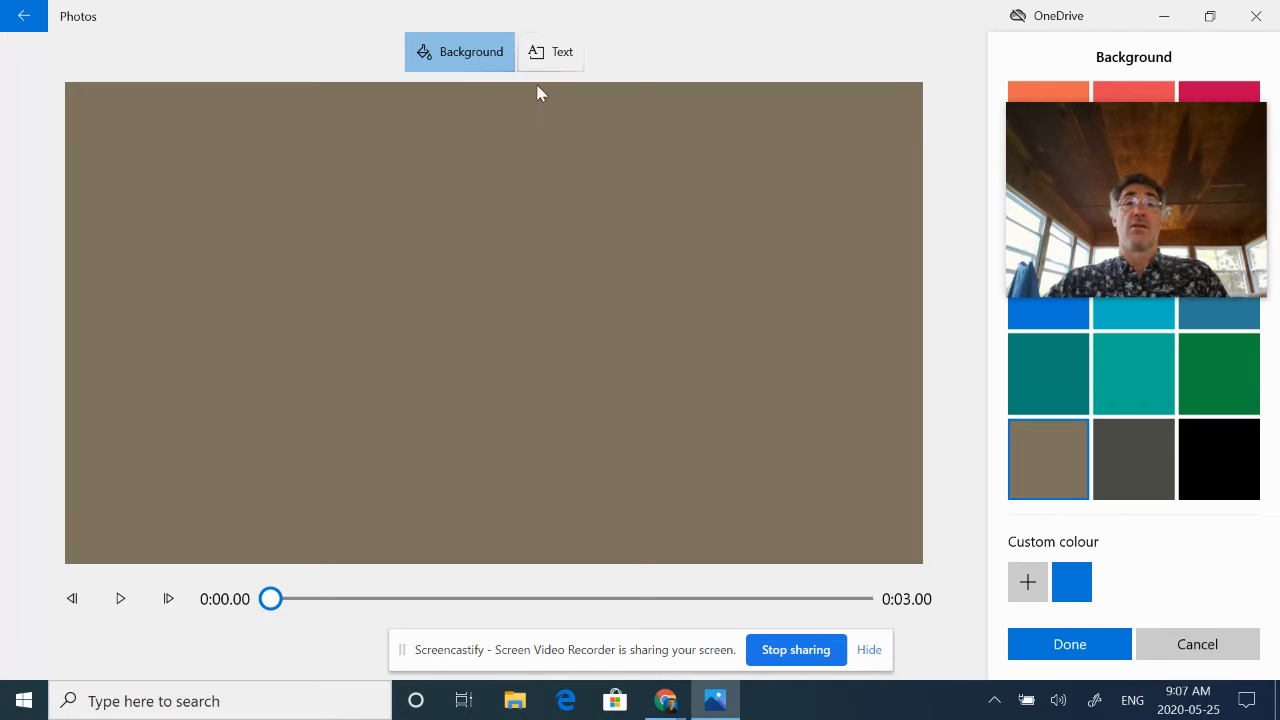
# - Replace the title card's placeholder text with "Tutorial"
pyautogui.click(560, 53)
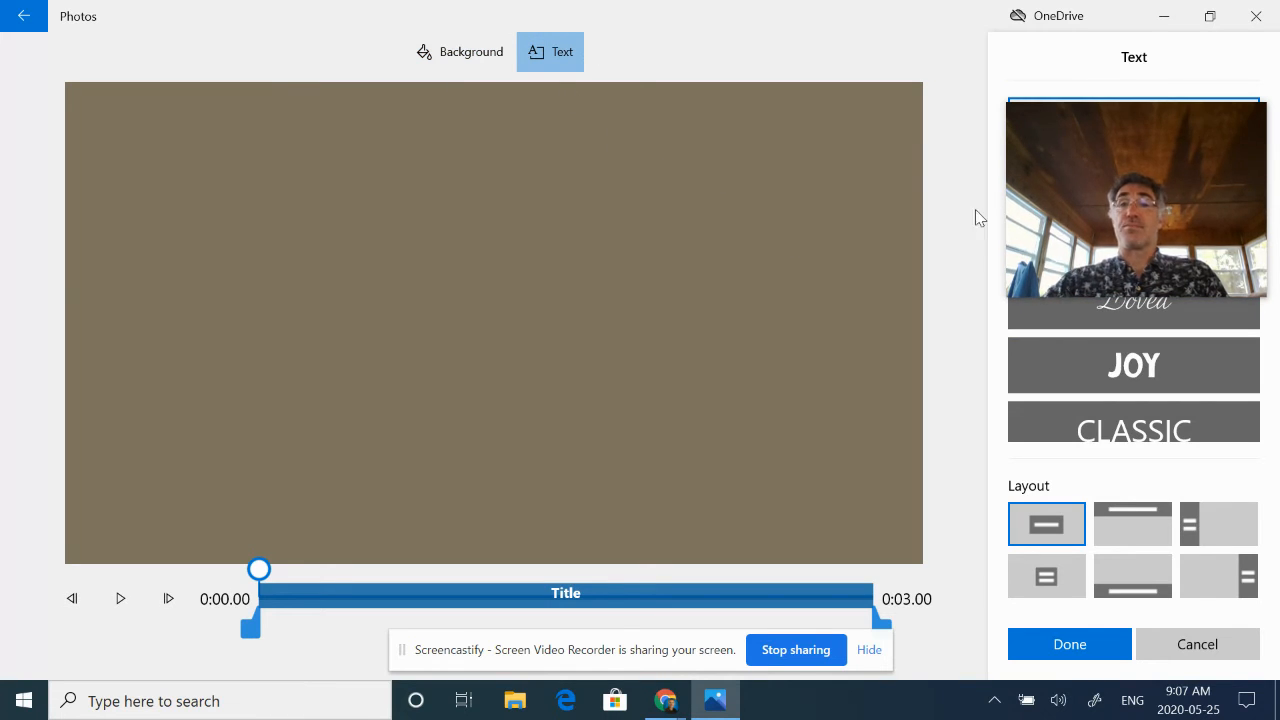
pyautogui.moveTo(1136, 180); pyautogui.dragTo(1132, 233)
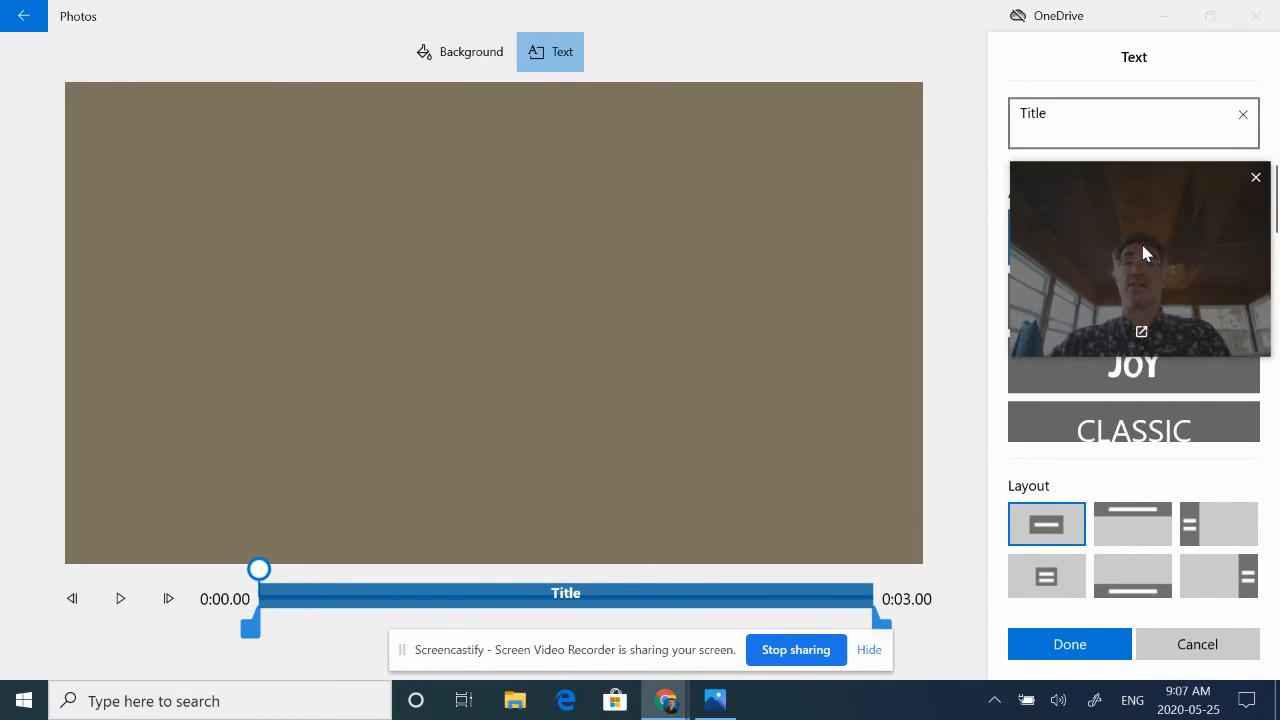
pyautogui.click(1154, 129)
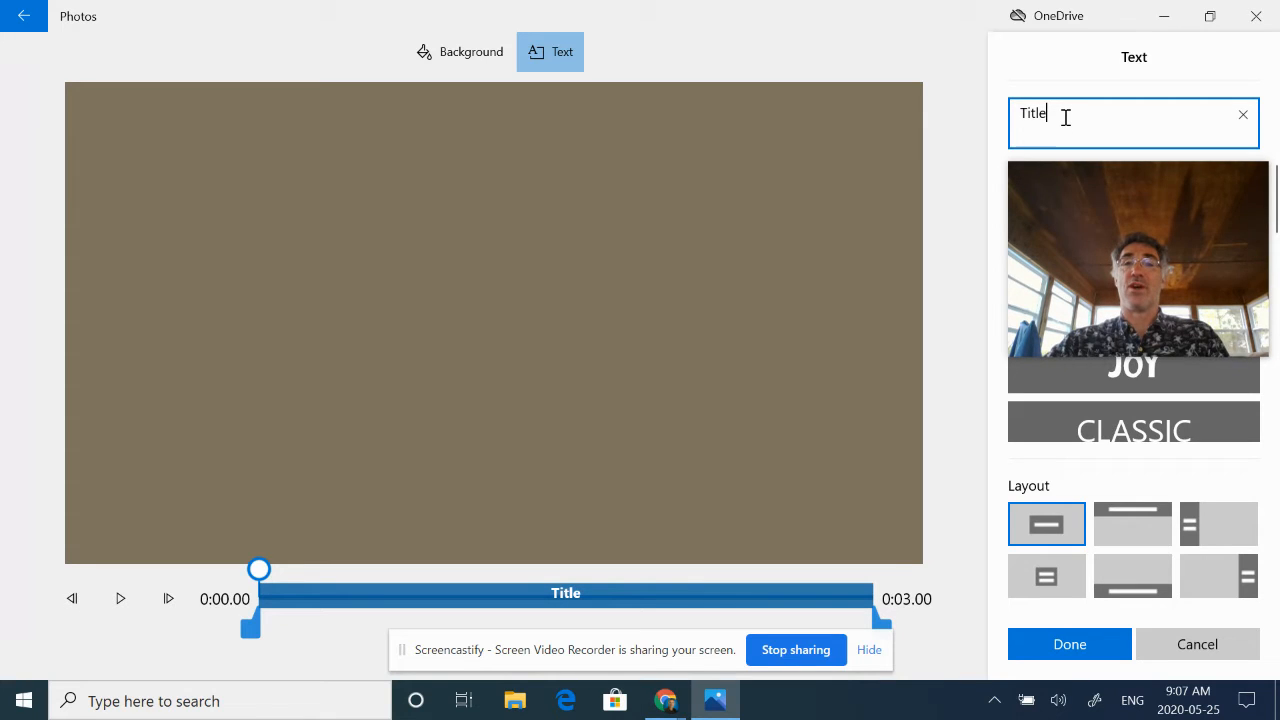
pyautogui.press('BackSpace')
pyautogui.press('BackSpace')
pyautogui.press('BackSpace')
pyautogui.press('BackSpace')
pyautogui.press('BackSpace')
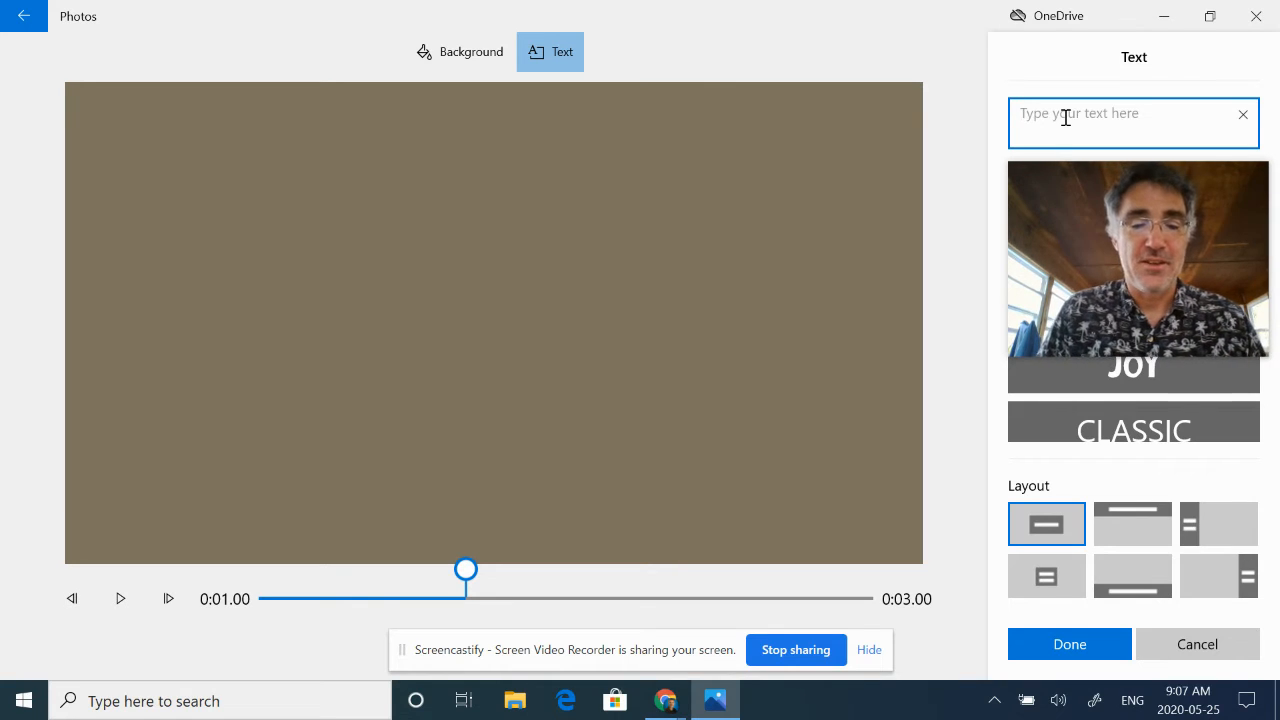
pyautogui.write('Tuto')
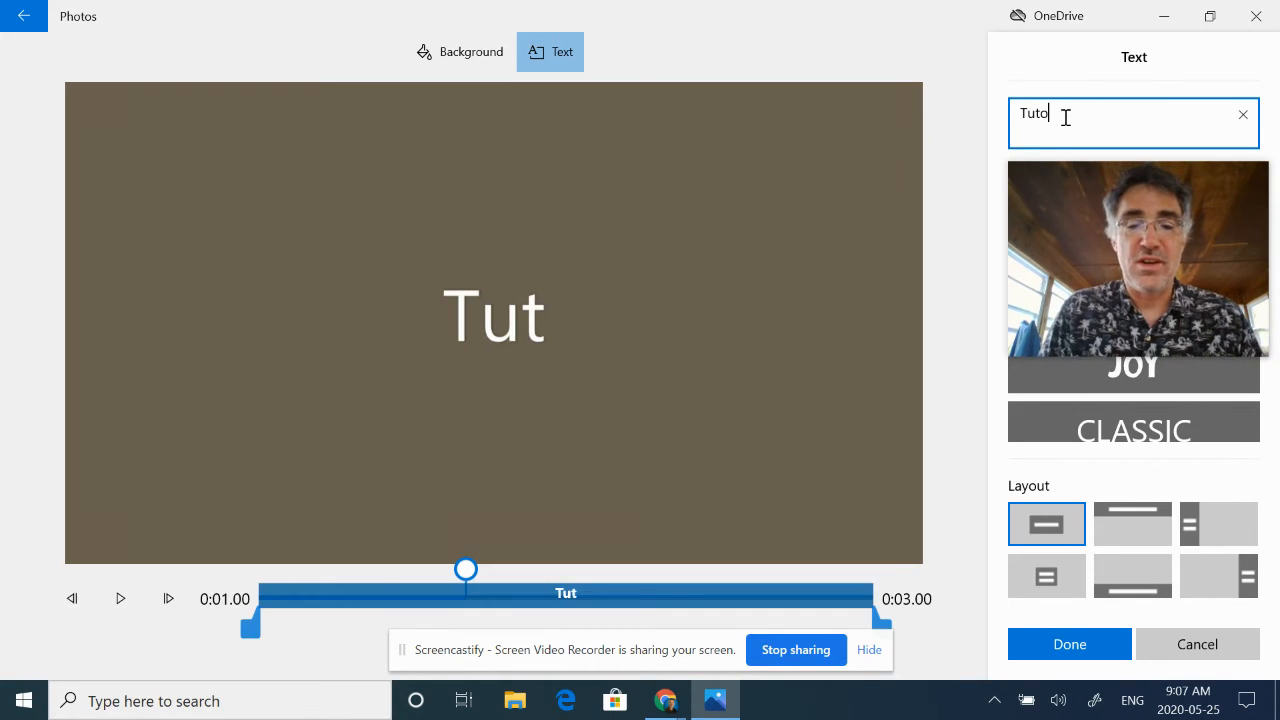
pyautogui.write('rial')
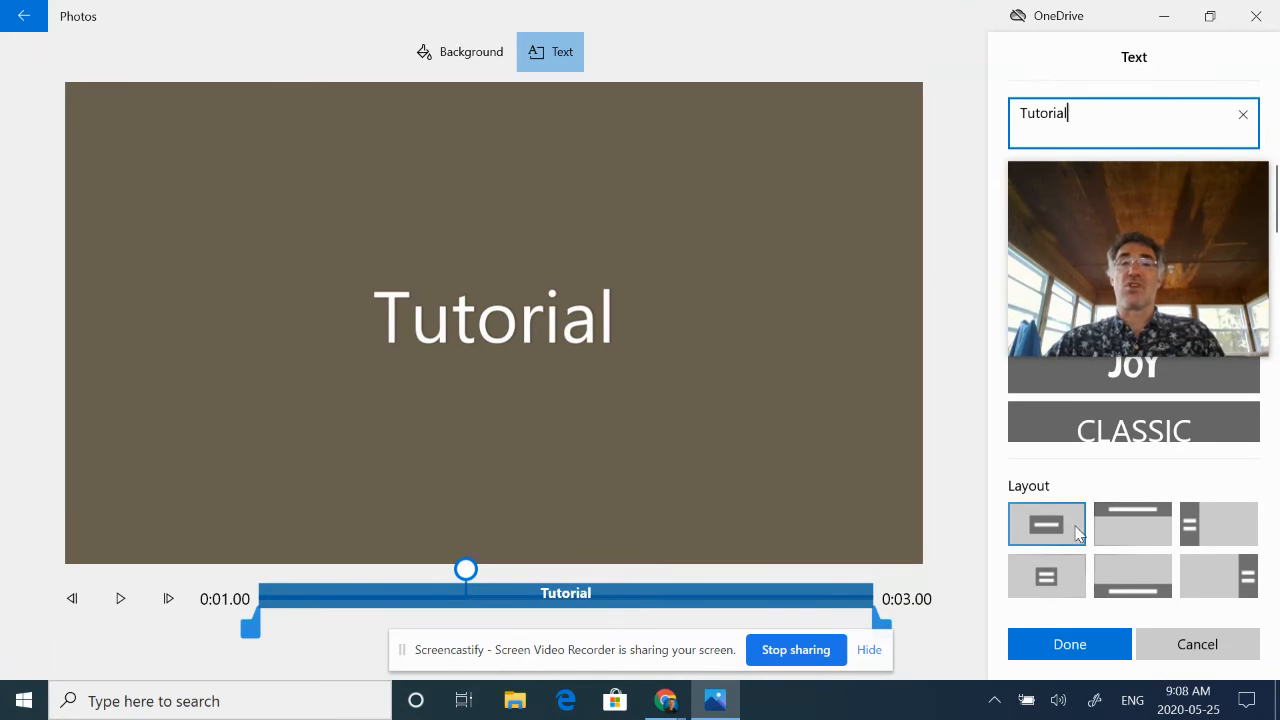
# - Try the Left, Title 2 and lower-right layouts for the title text and settle on the Top layout
pyautogui.click(1127, 529)
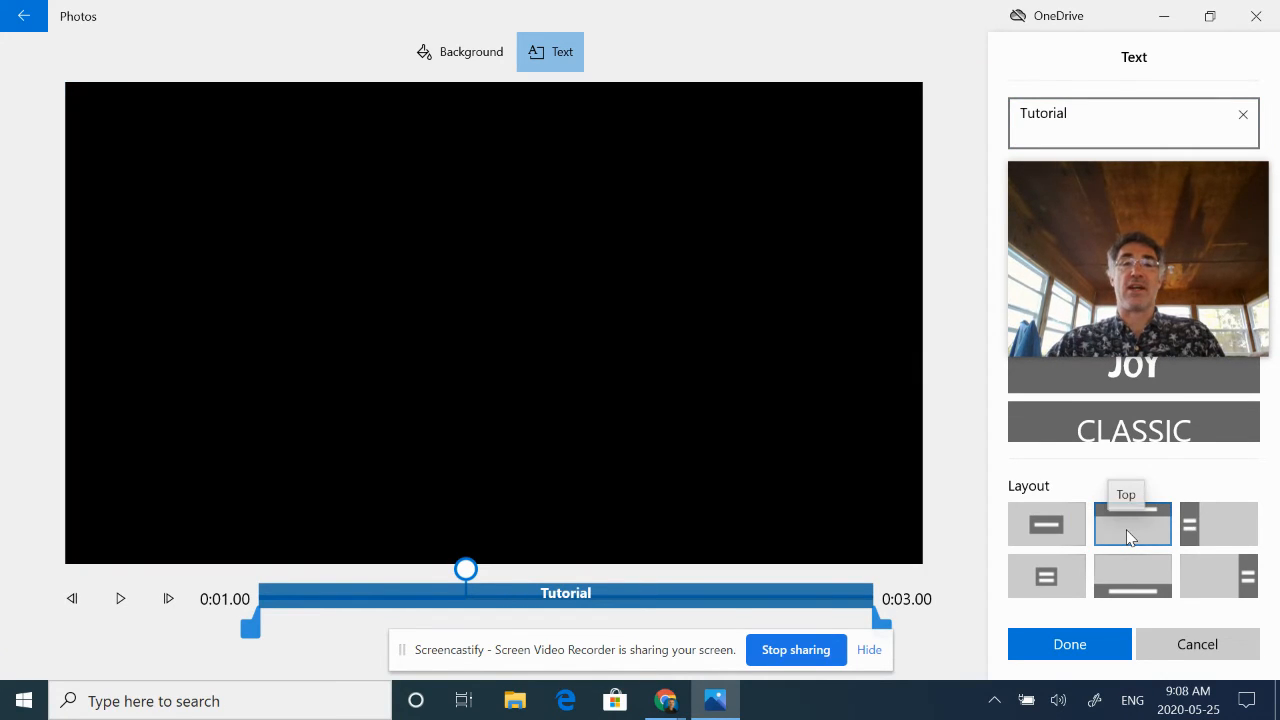
pyautogui.click(1219, 533)
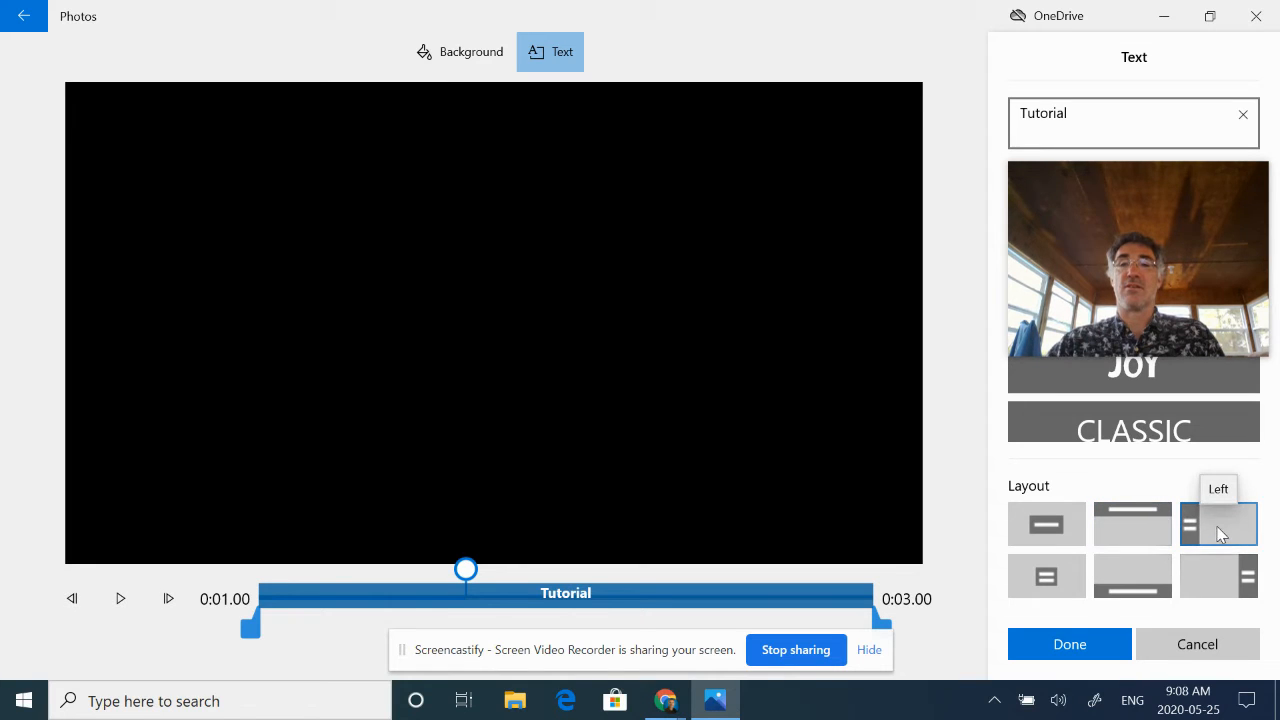
pyautogui.click(1057, 591)
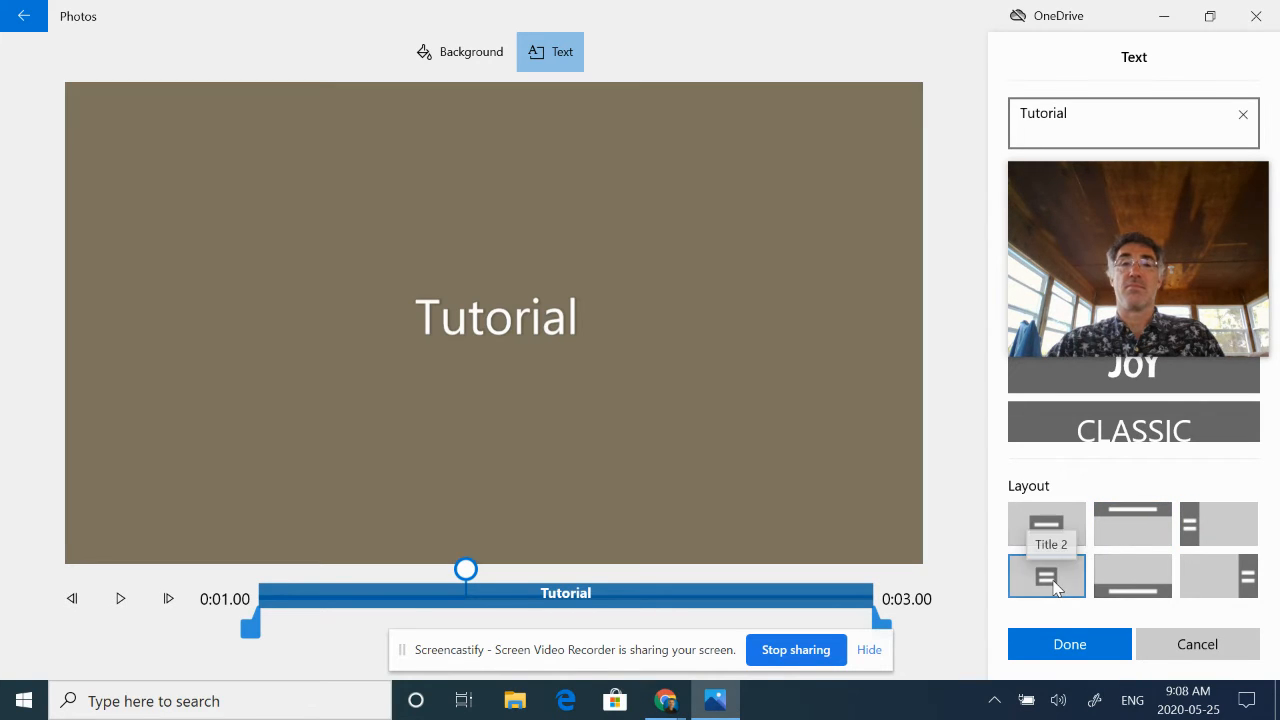
pyautogui.click(1233, 582)
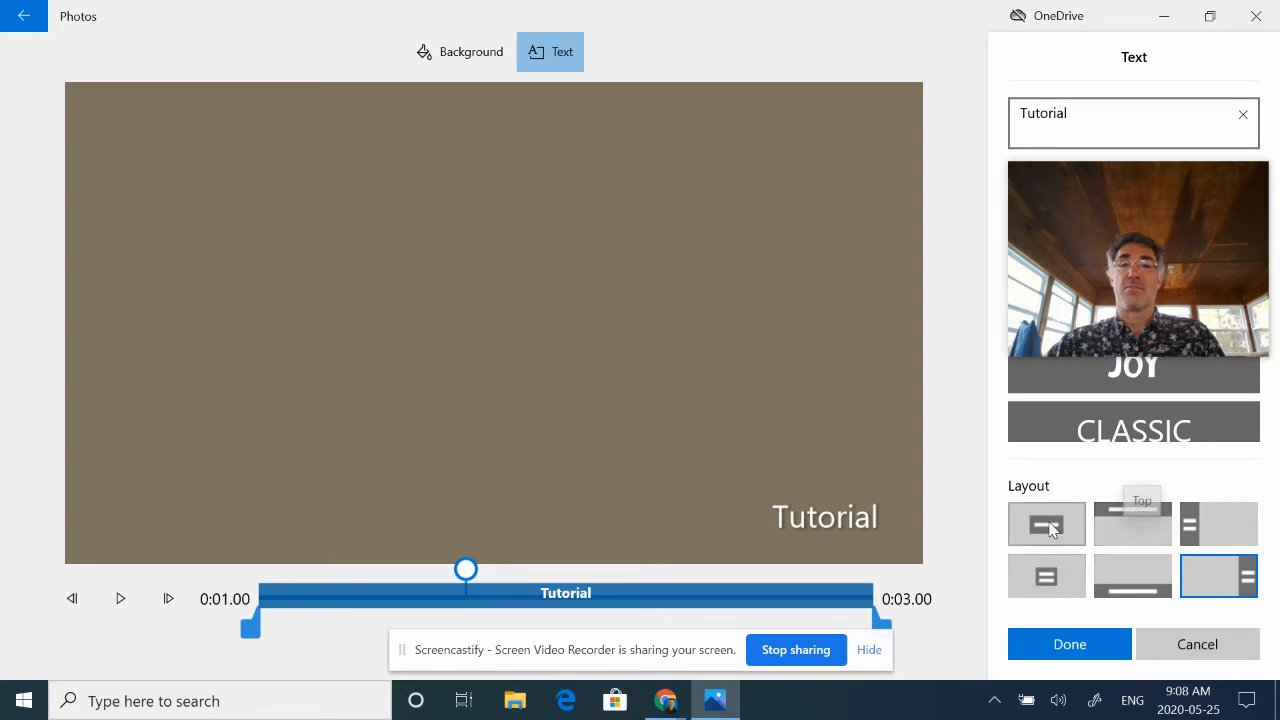
pyautogui.click(1134, 530)
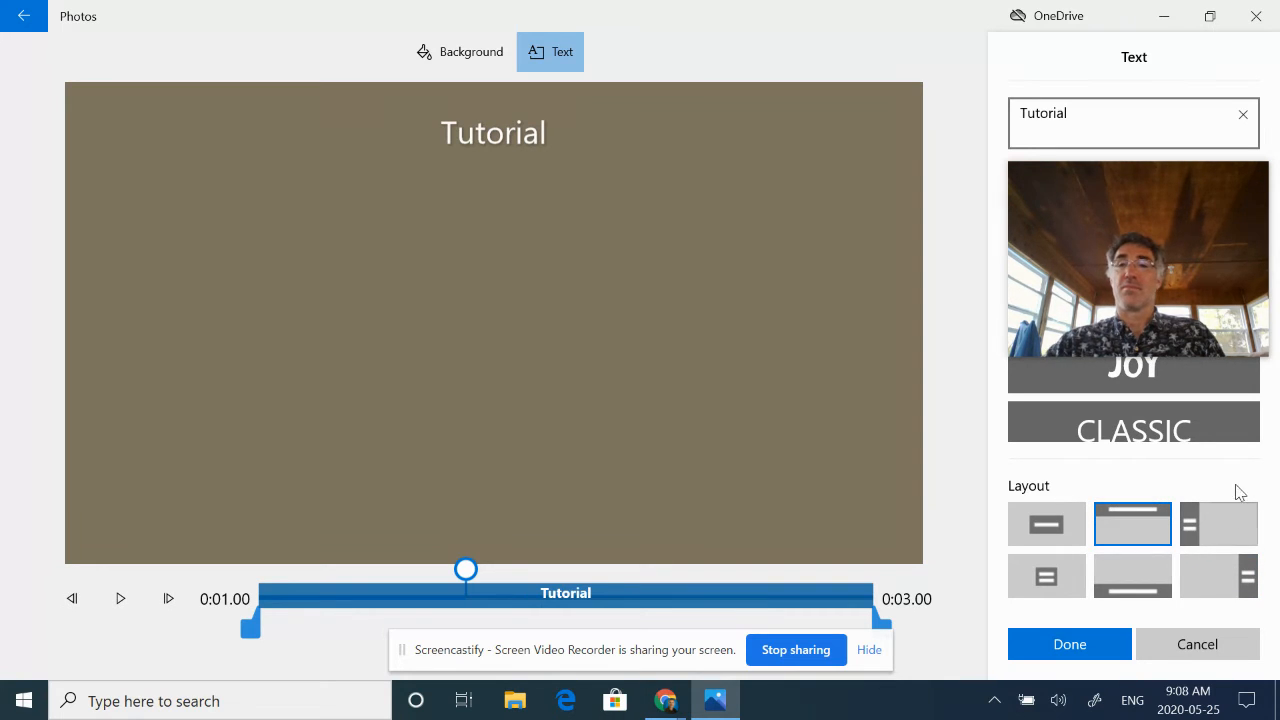
# - Try the Loved, Joy, Classic and Adventure text styles on the "Tutorial" title
pyautogui.moveTo(1218, 316)
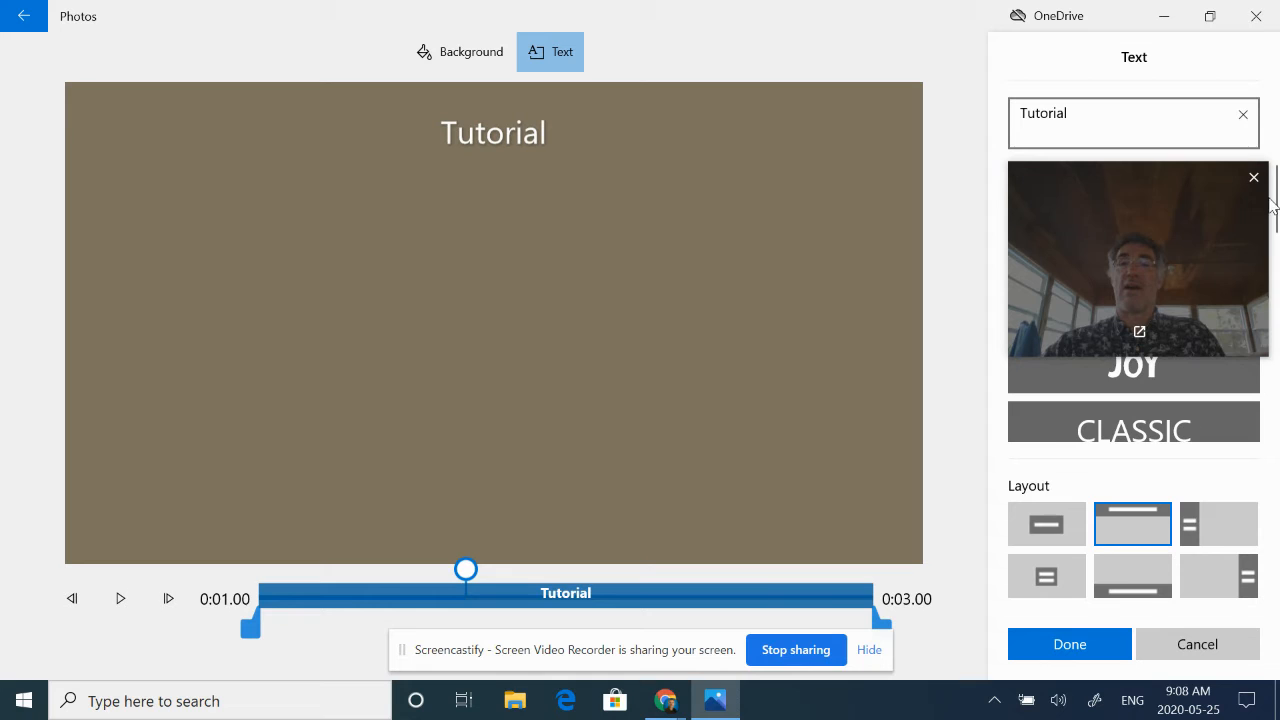
pyautogui.moveTo(1275, 203)
pyautogui.mouseDown()
pyautogui.moveTo(1276, 220)
pyautogui.moveTo(1277, 181)
pyautogui.mouseUp()
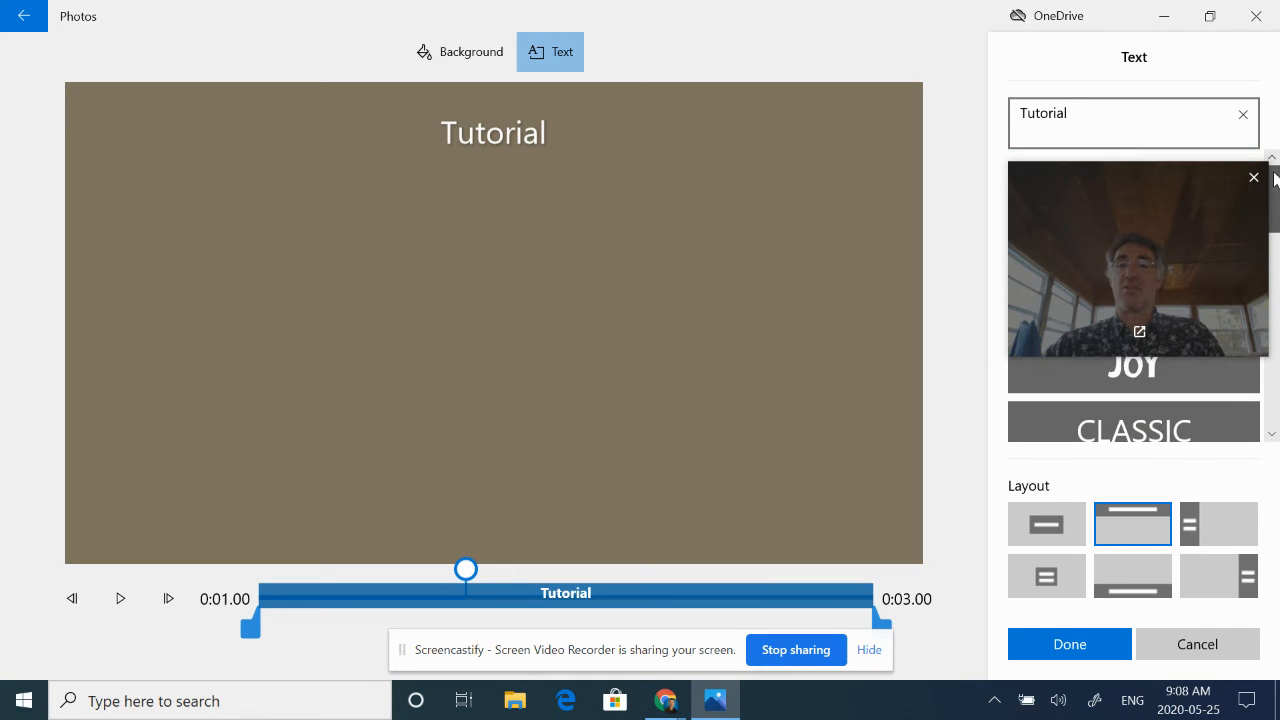
pyautogui.moveTo(1160, 243); pyautogui.dragTo(1155, 96)
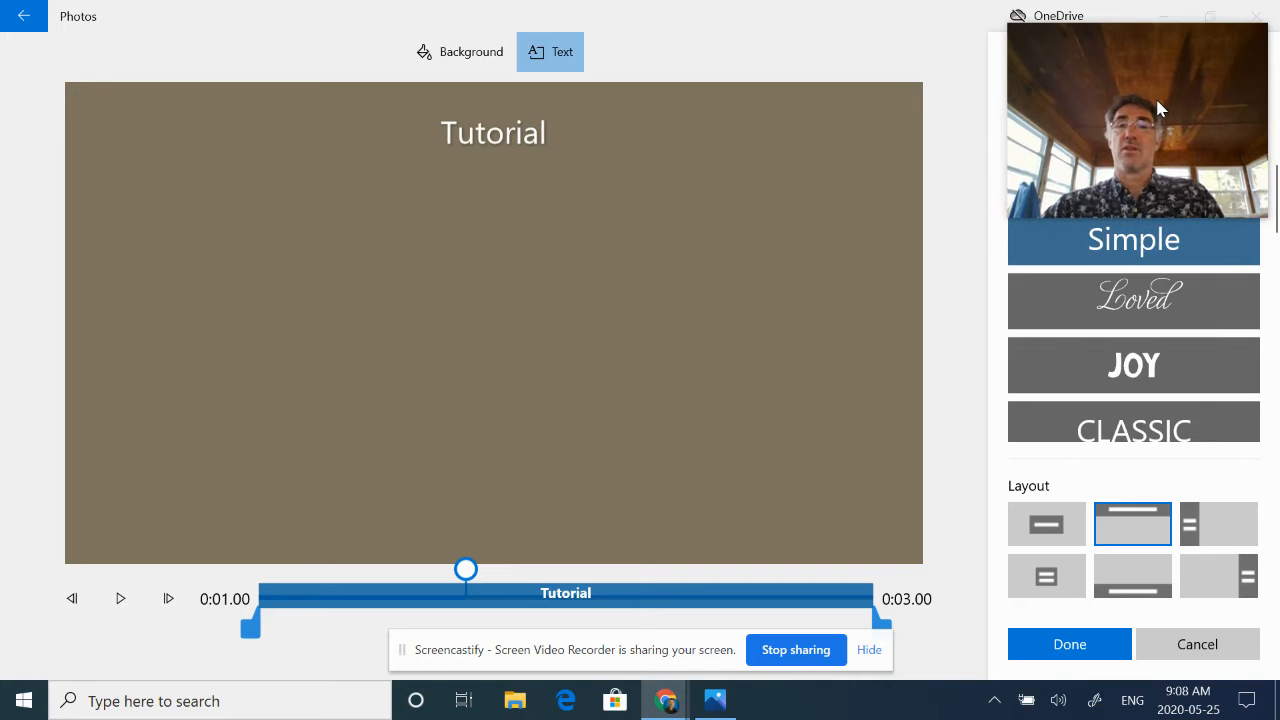
pyautogui.click(1146, 298)
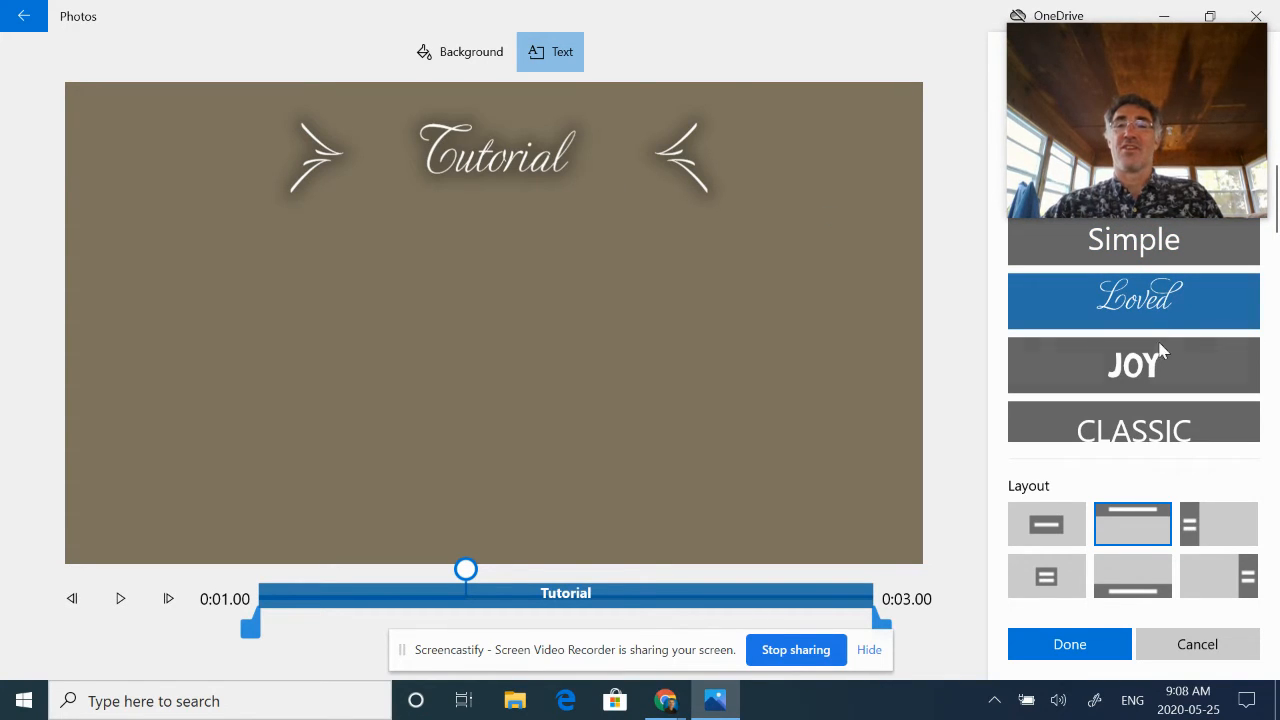
pyautogui.click(1135, 369)
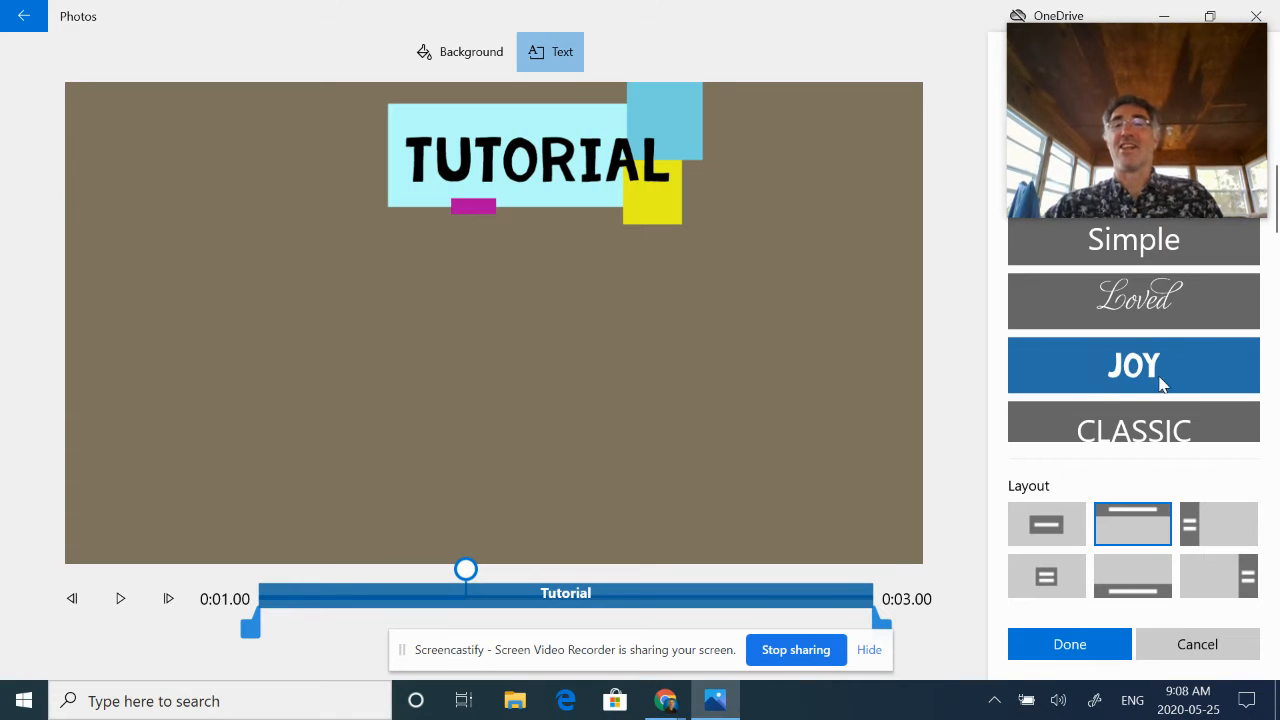
pyautogui.scroll(-3, 1276, 224)
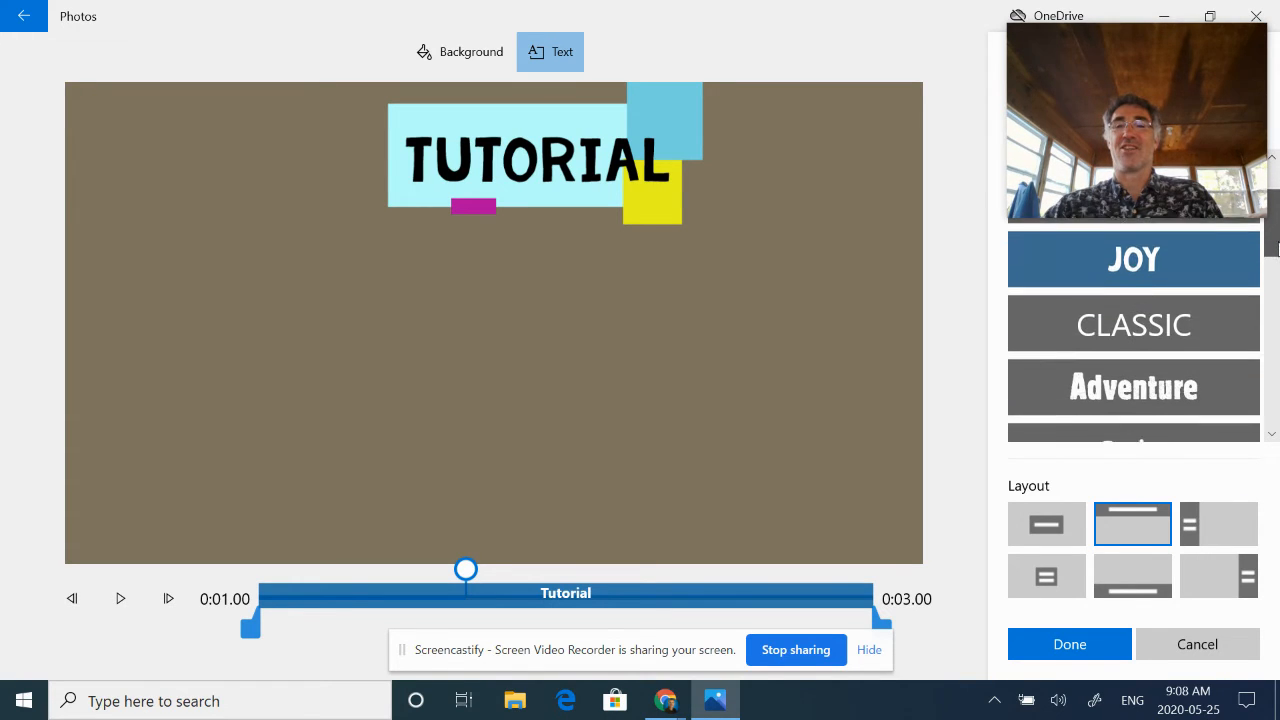
pyautogui.click(1147, 291)
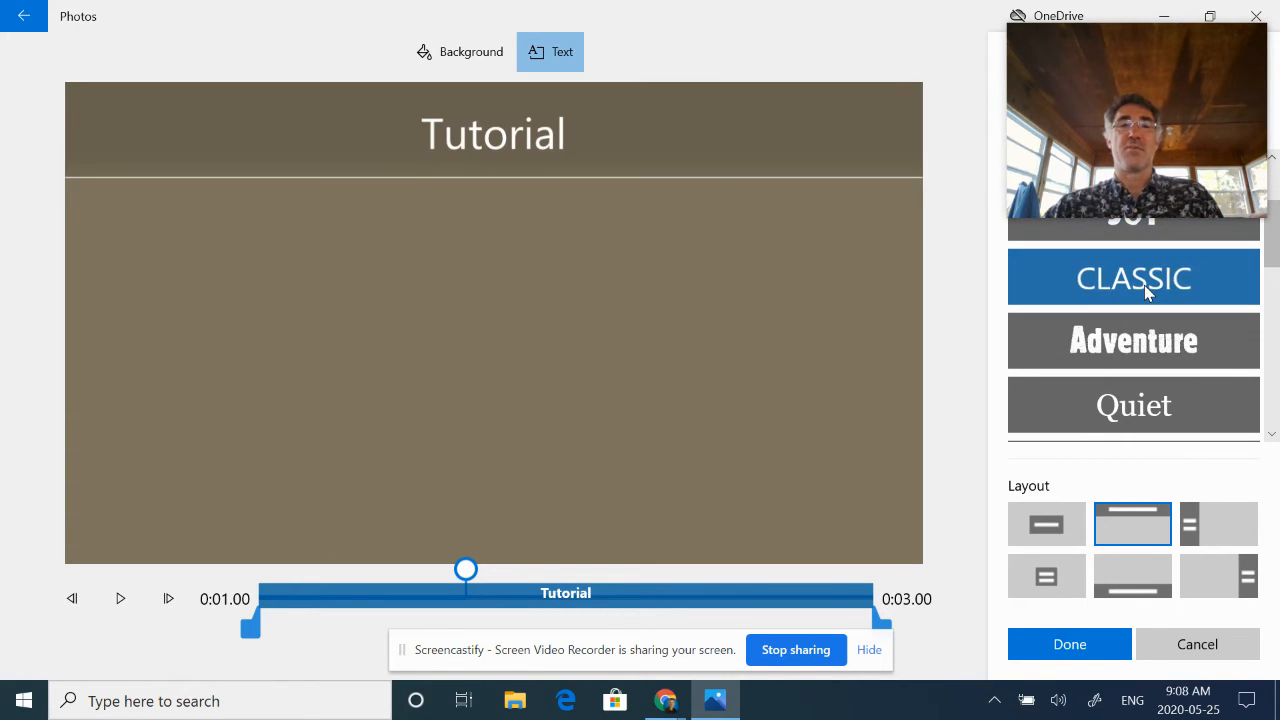
pyautogui.click(1150, 343)
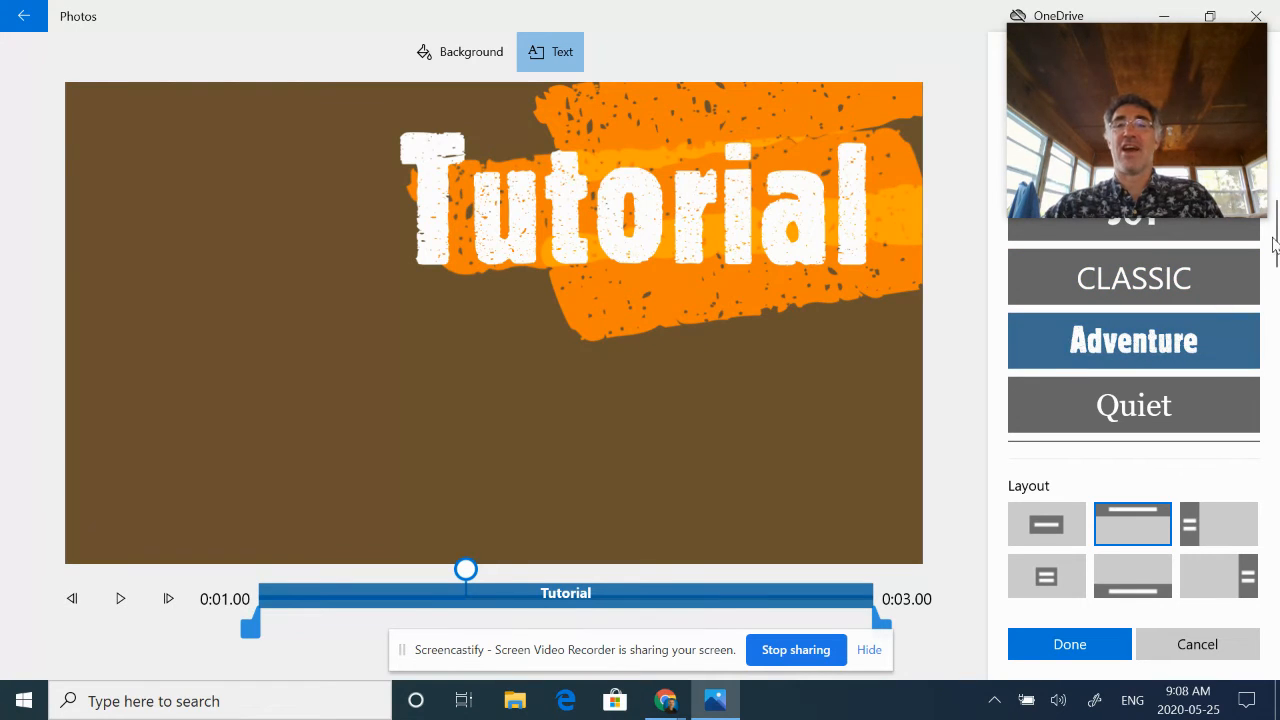
# - Try the Boom, Cinema and Poetry styles, then apply the Impact style to the title text and save it
pyautogui.scroll(-2, 1276, 272)
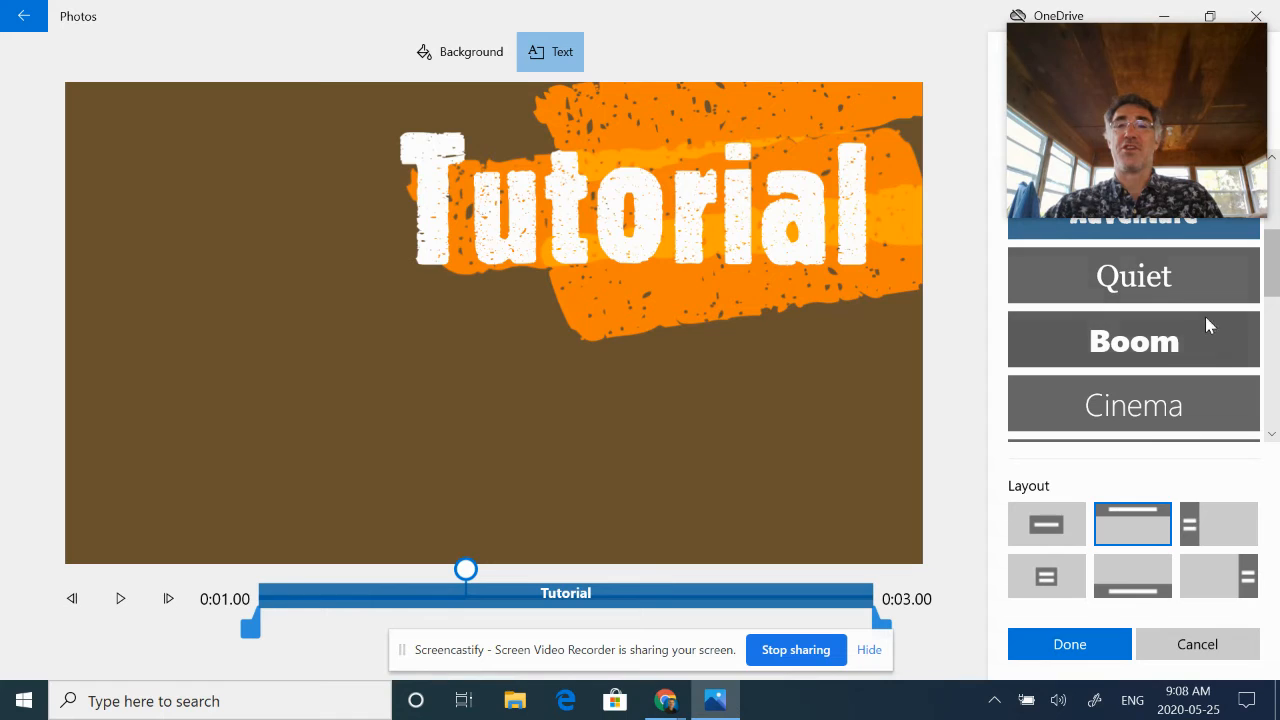
pyautogui.click(1158, 342)
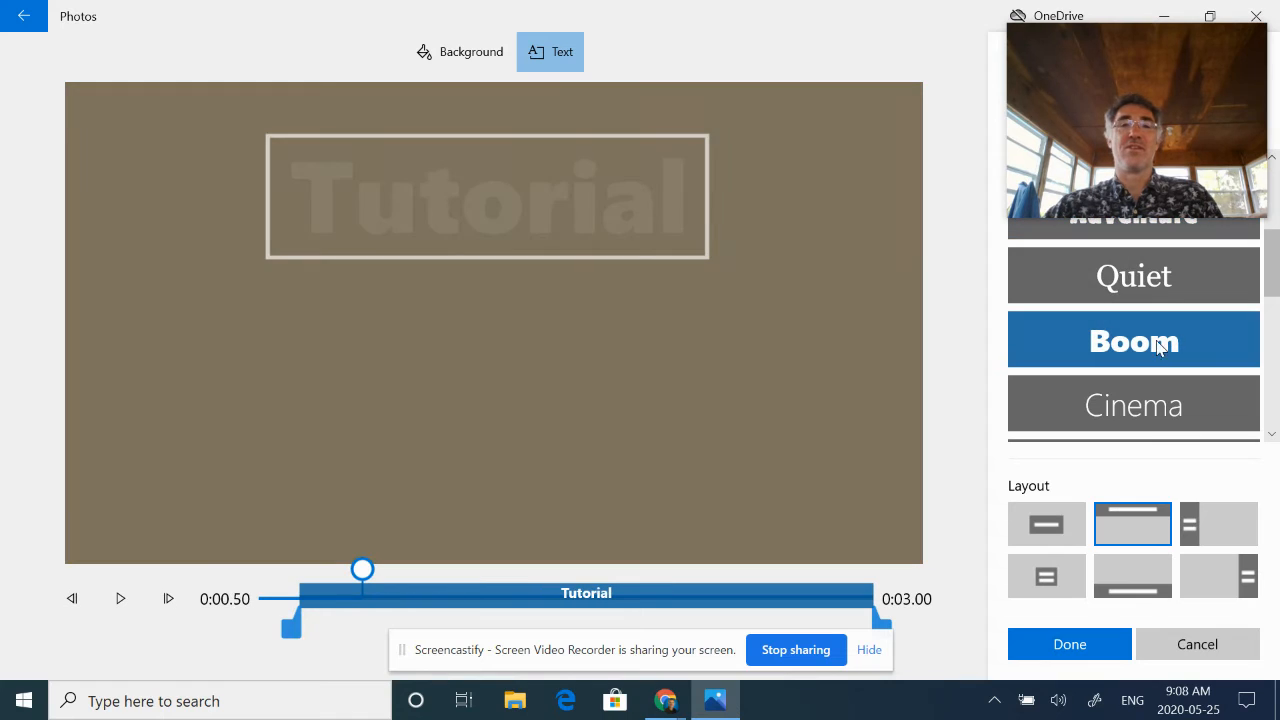
pyautogui.click(1145, 415)
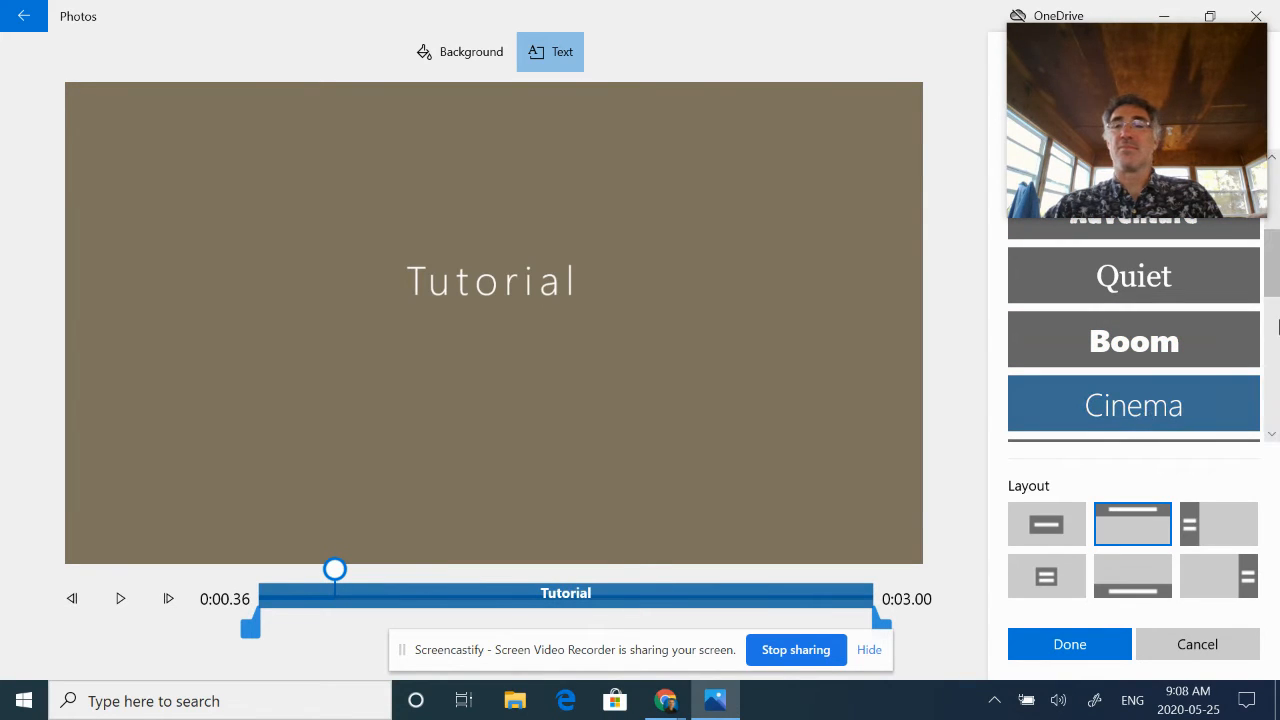
pyautogui.scroll(-5, 1277, 280)
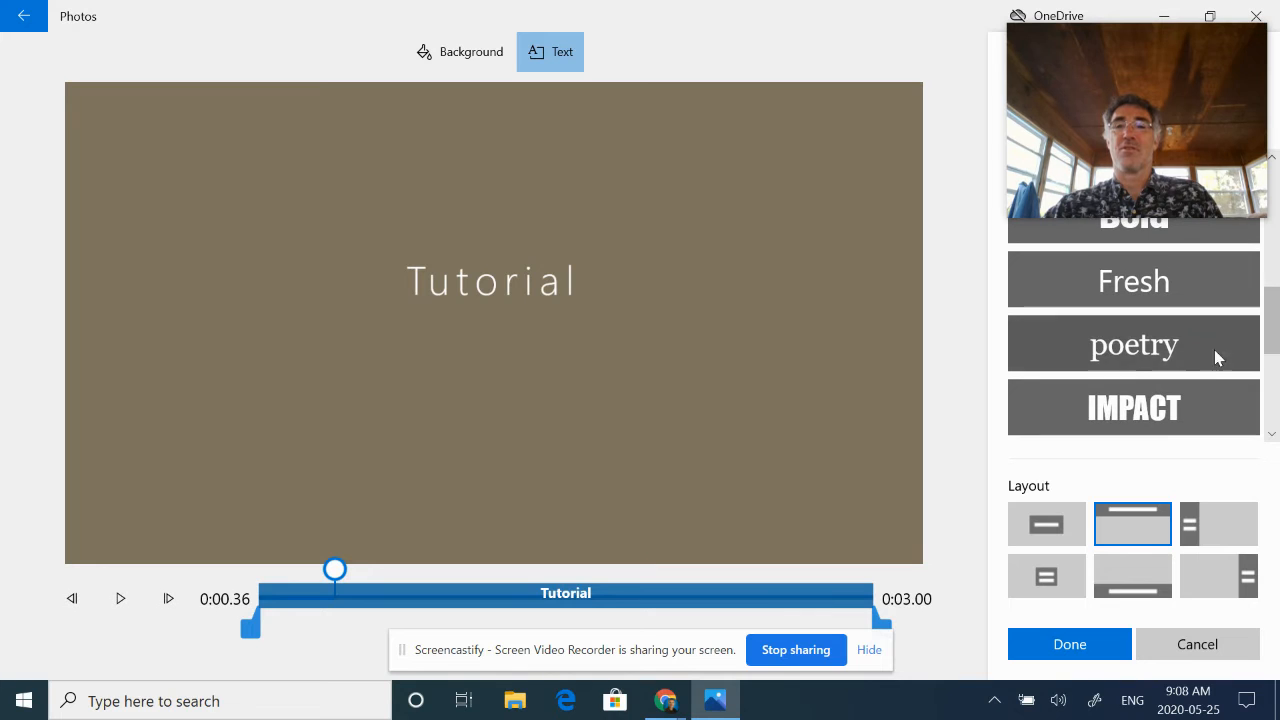
pyautogui.click(1138, 350)
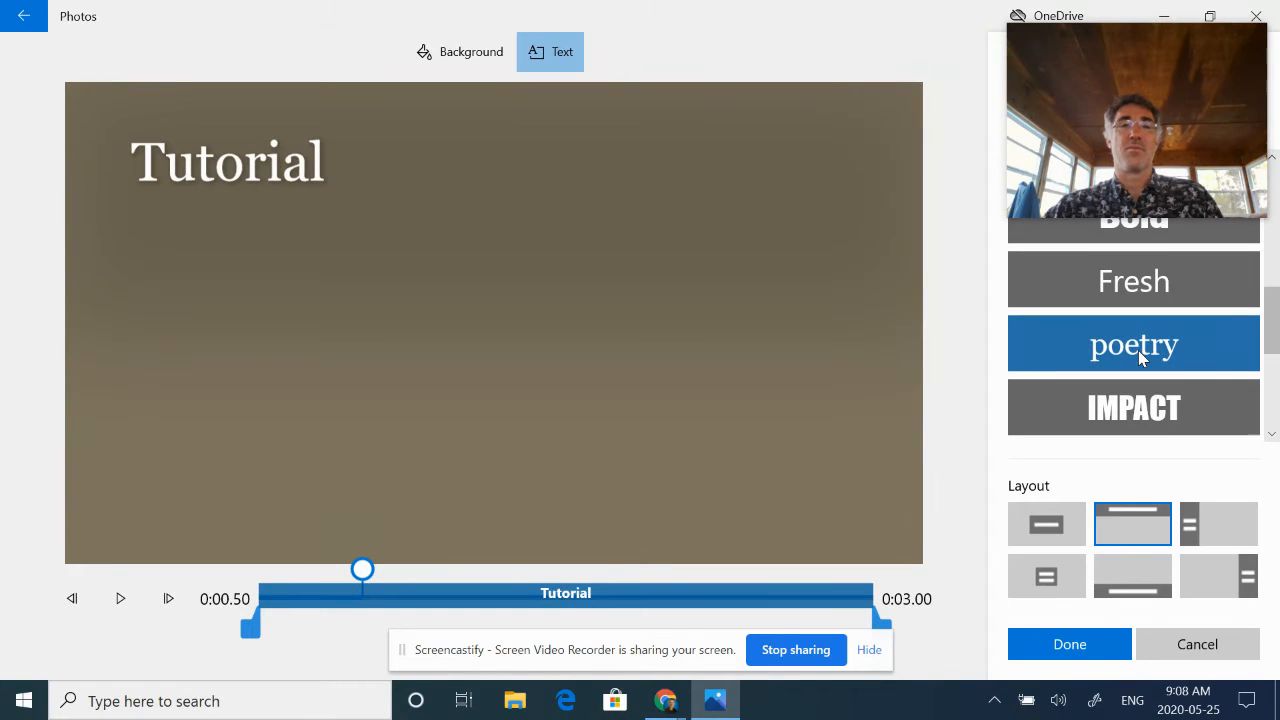
pyautogui.click(1133, 406)
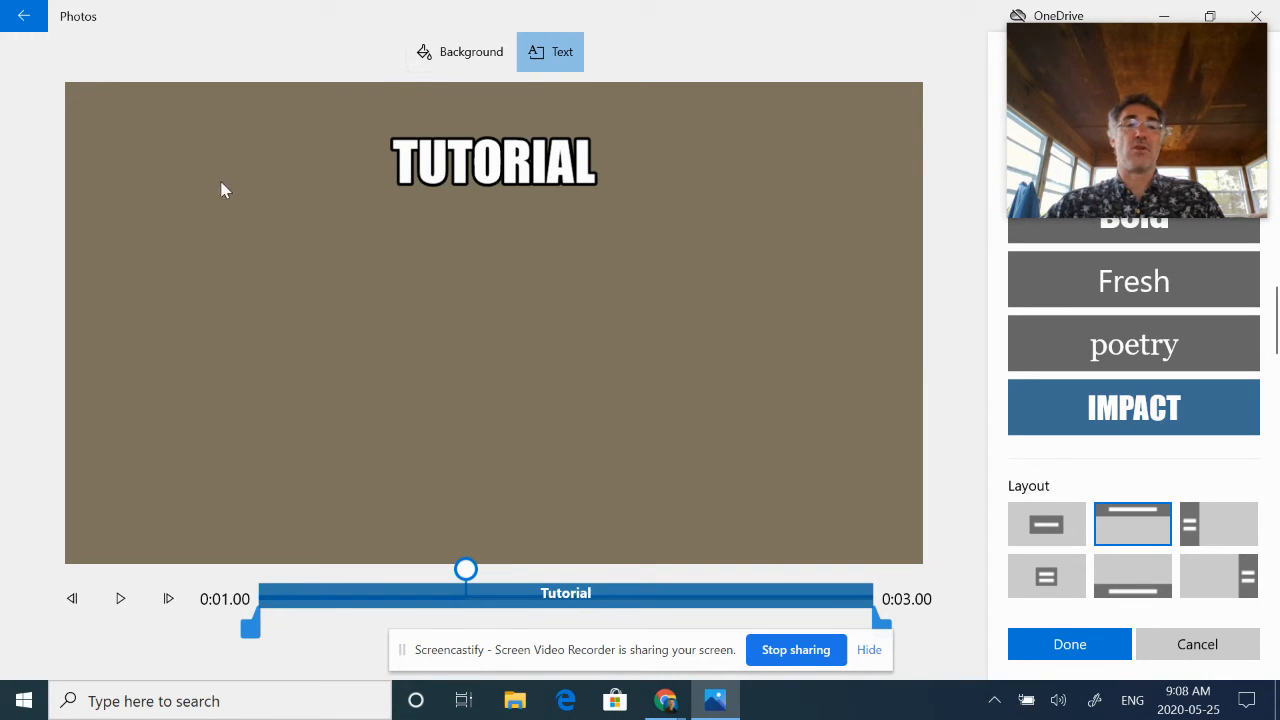
pyautogui.click(1080, 652)
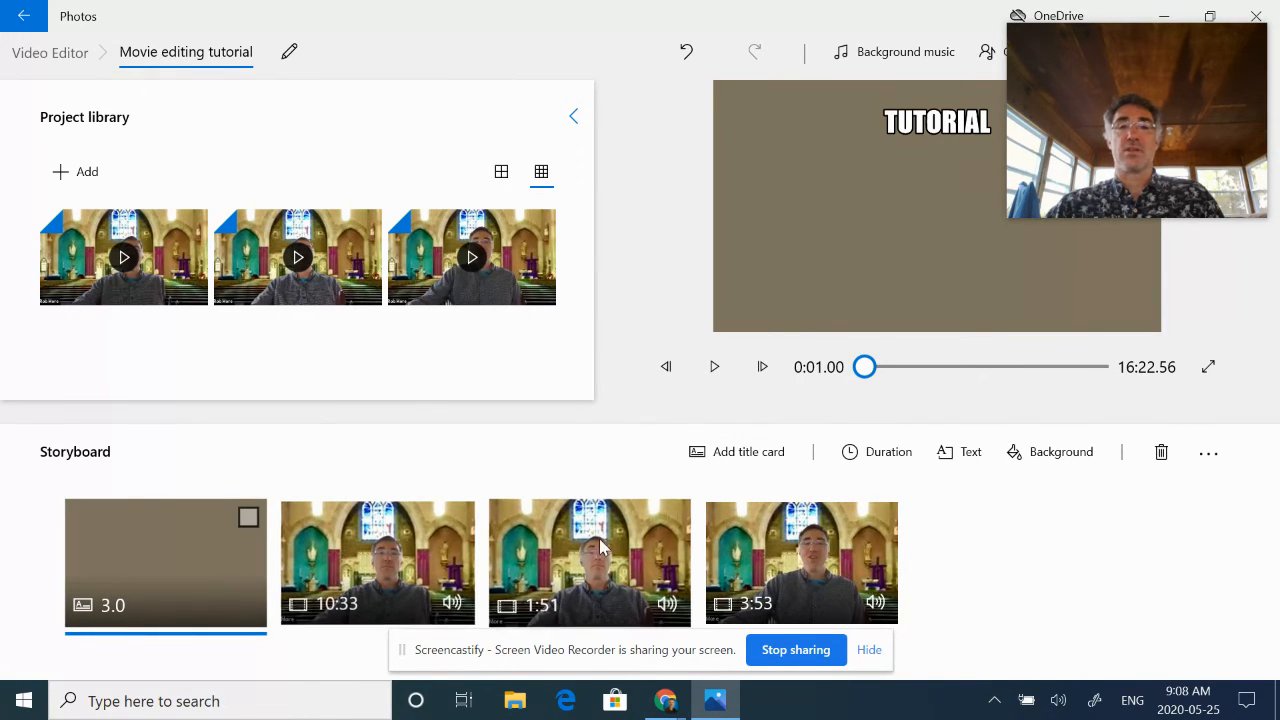
# - Set the title card's duration to 5 seconds and extend the "Tutorial" text to span about four-fifths of the card
pyautogui.click(887, 455)
pyautogui.click(860, 316)
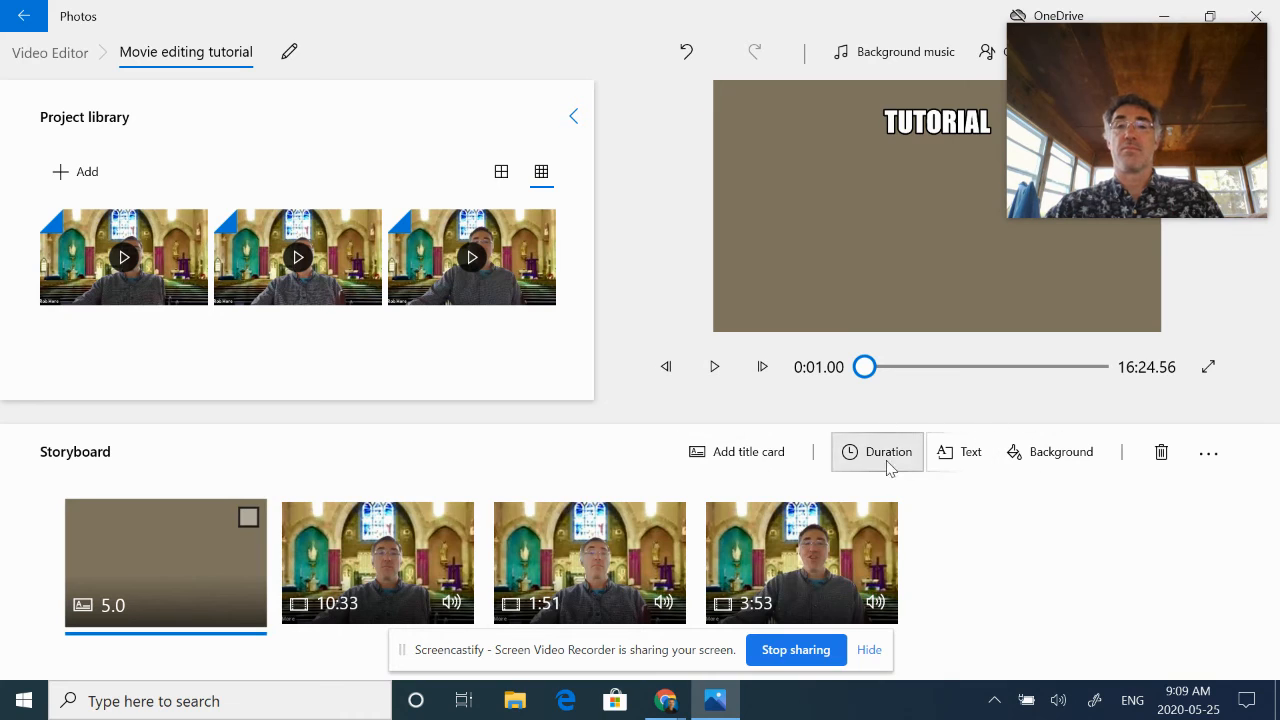
pyautogui.click(970, 464)
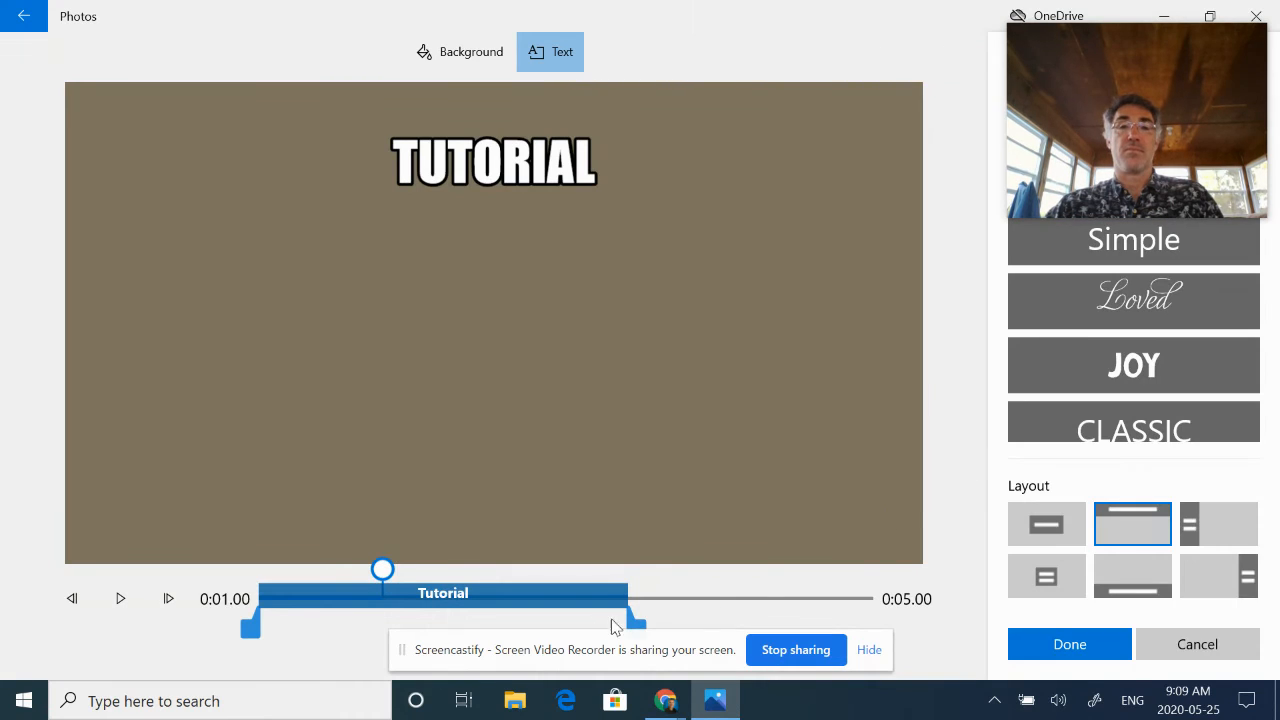
pyautogui.moveTo(636, 621); pyautogui.dragTo(772, 622)
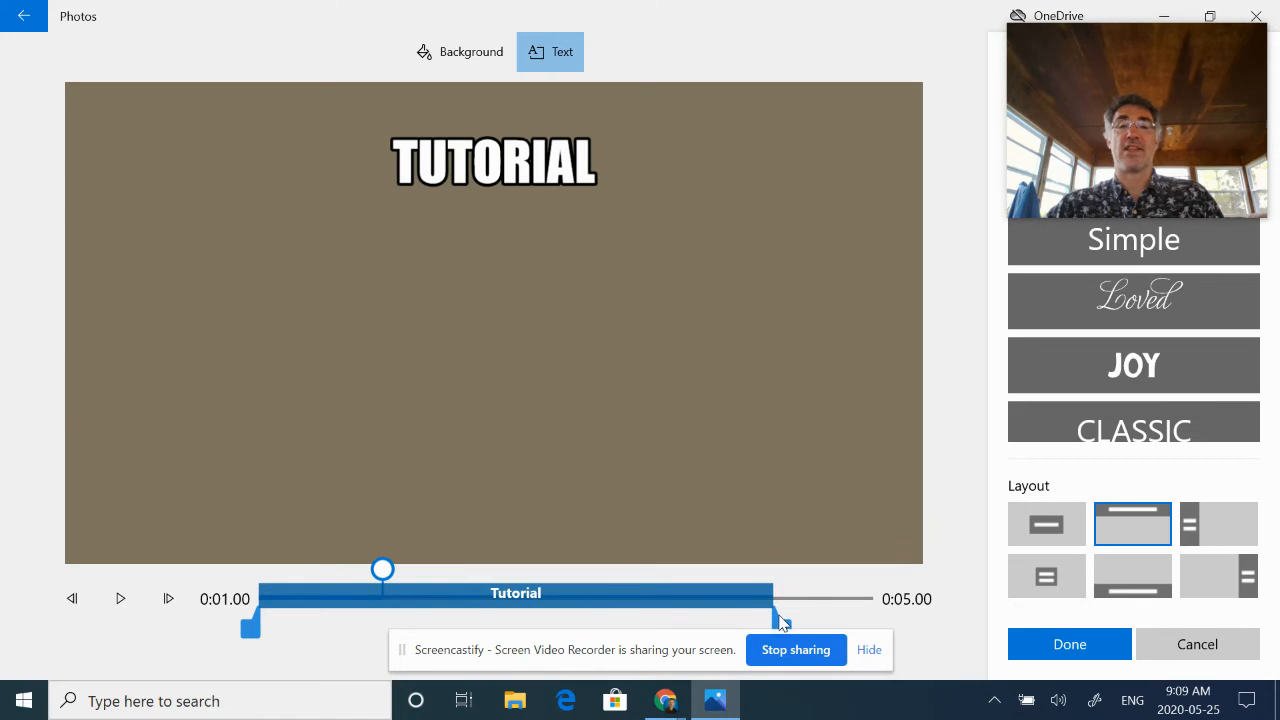
pyautogui.moveTo(784, 622); pyautogui.dragTo(776, 622)
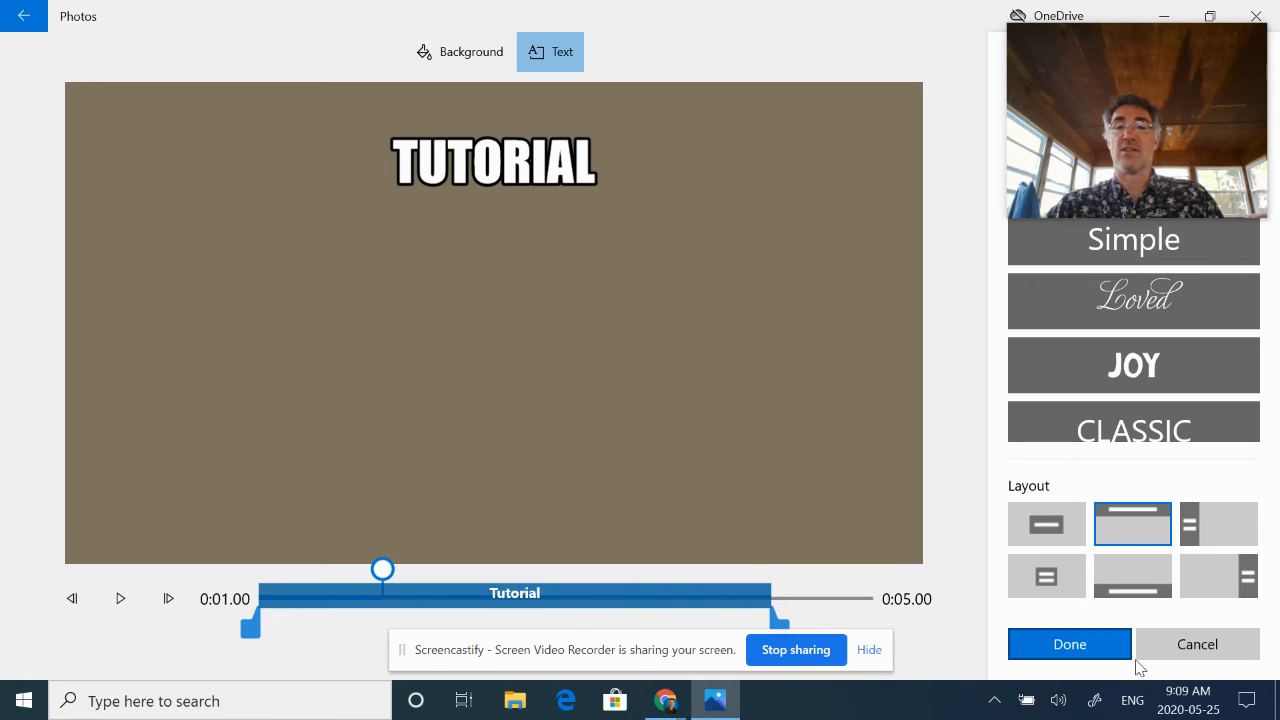
pyautogui.click(1096, 662)
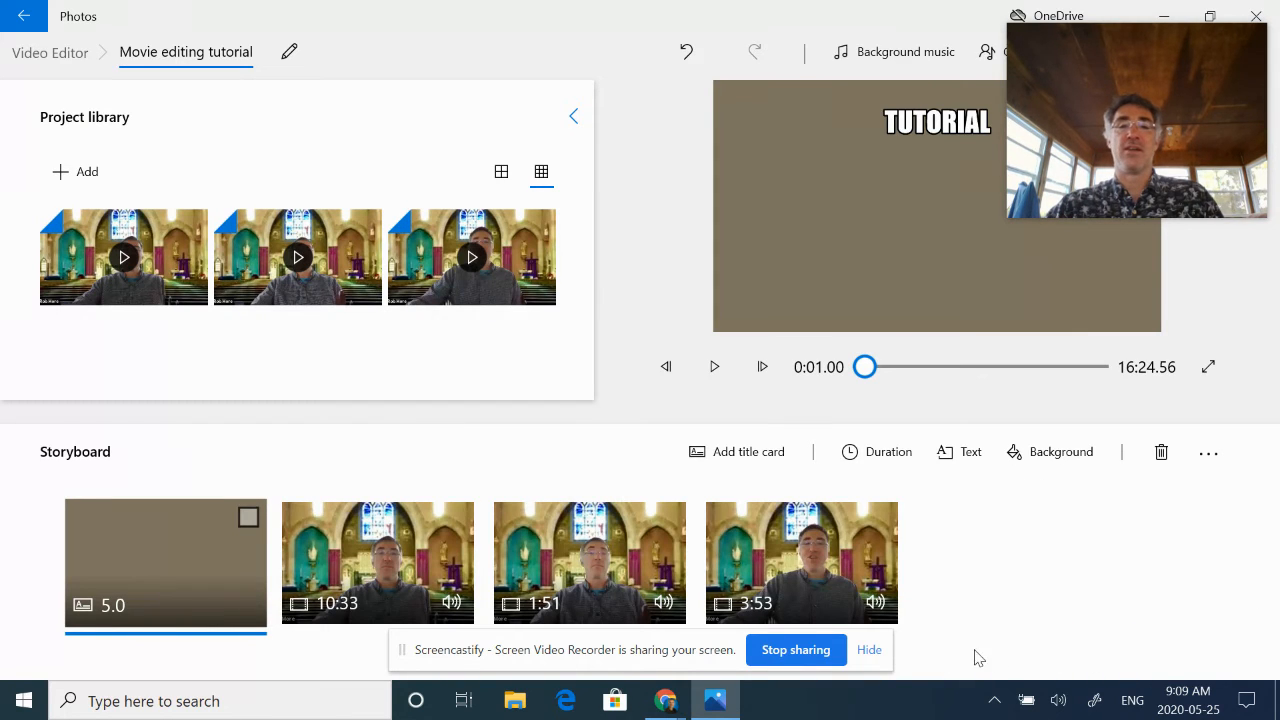
# - Preview the opening seconds of the first clip in the Split editor, return to its start and cancel the split
pyautogui.click(425, 567)
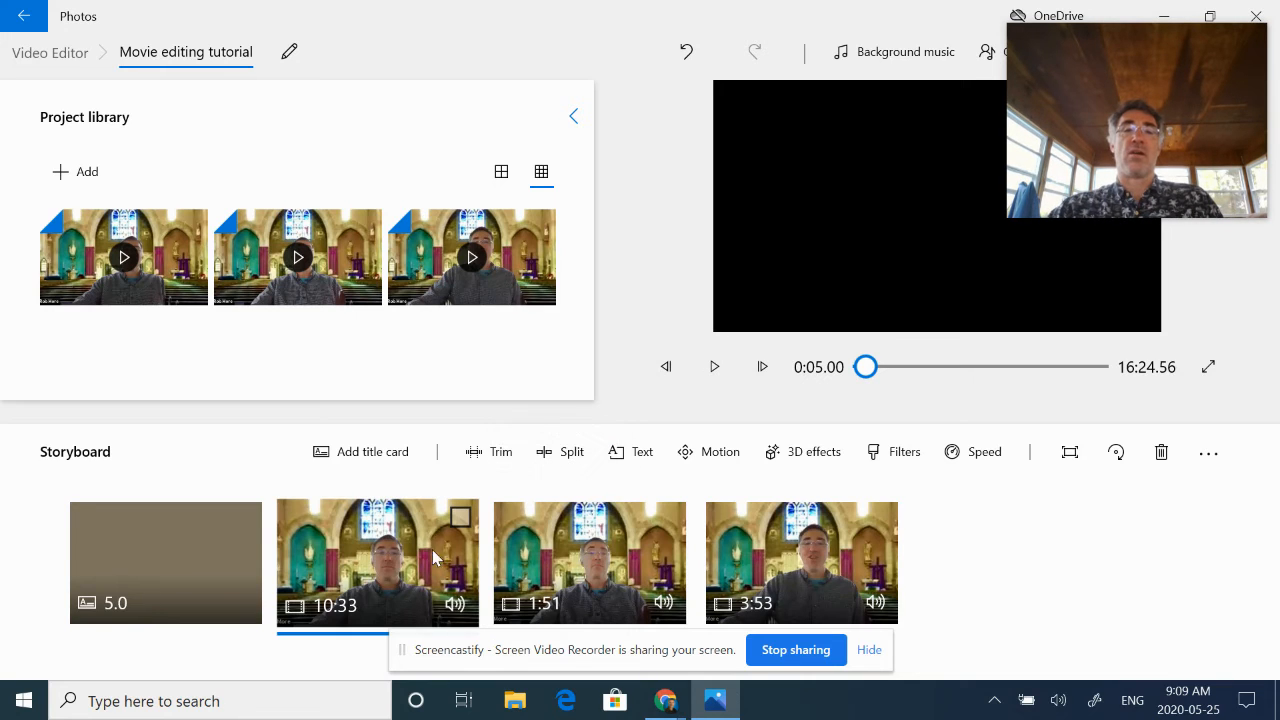
pyautogui.click(566, 458)
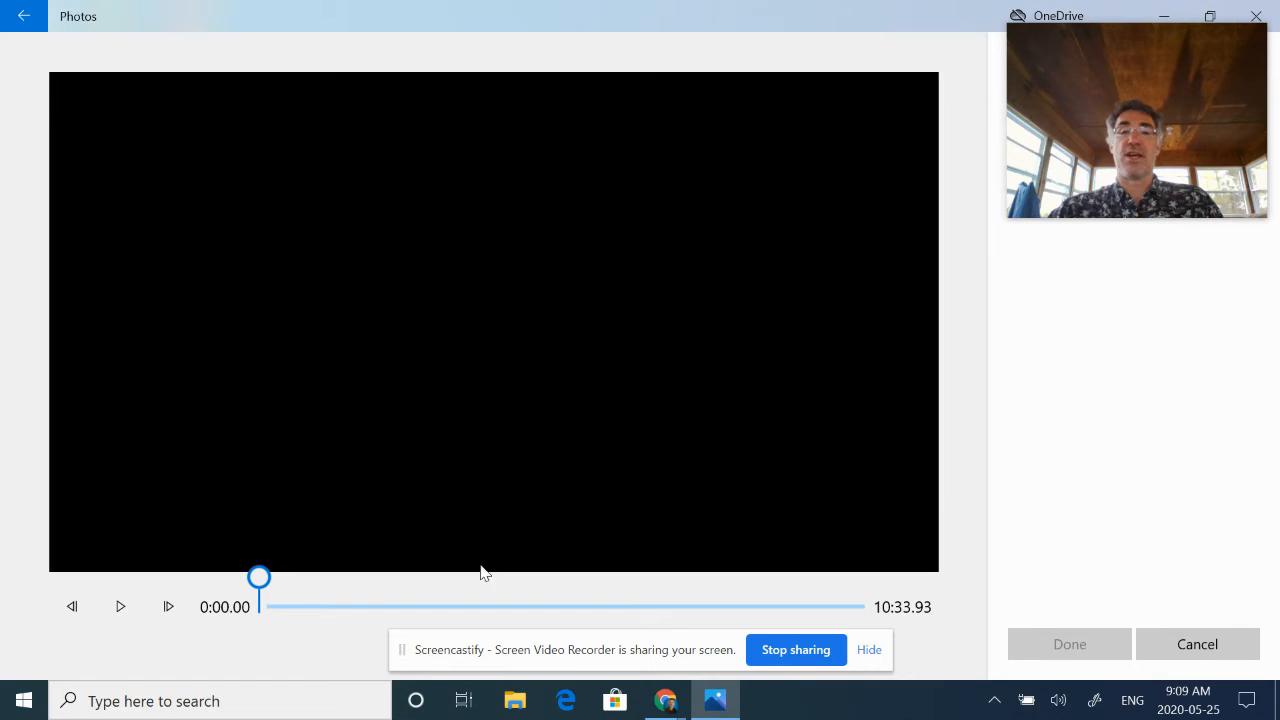
pyautogui.click(124, 618)
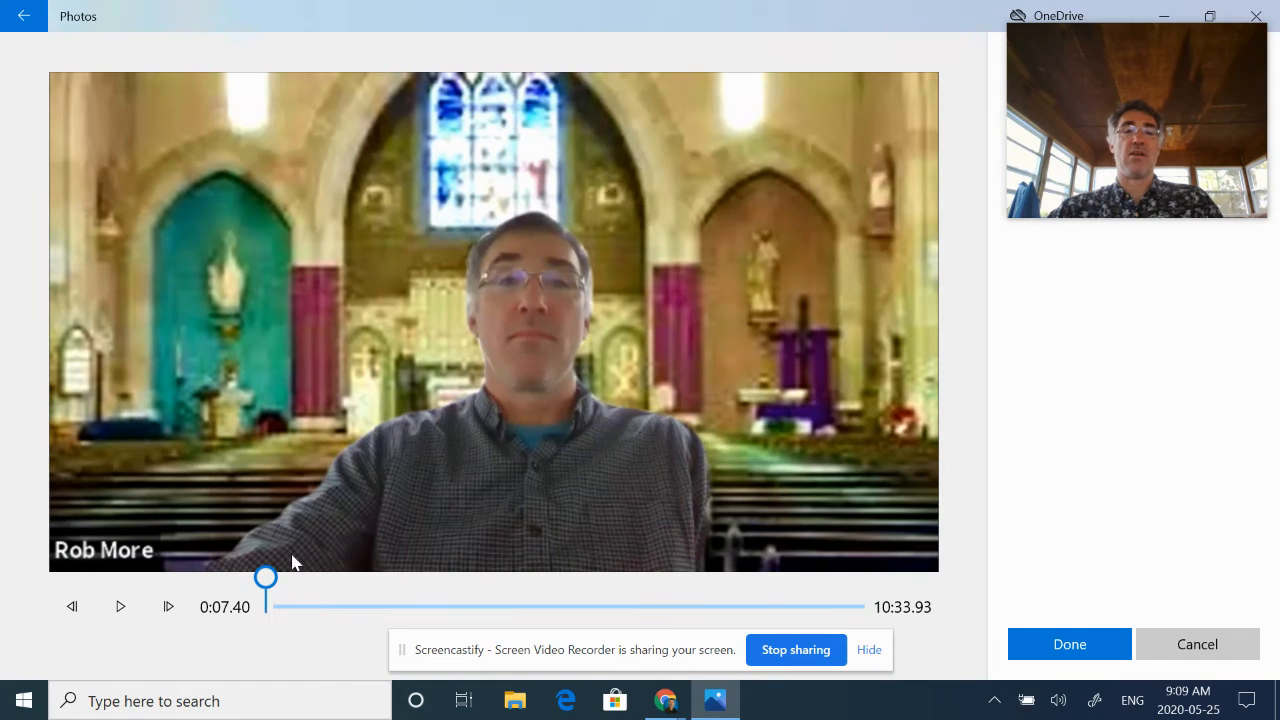
pyautogui.moveTo(268, 578); pyautogui.dragTo(260, 574)
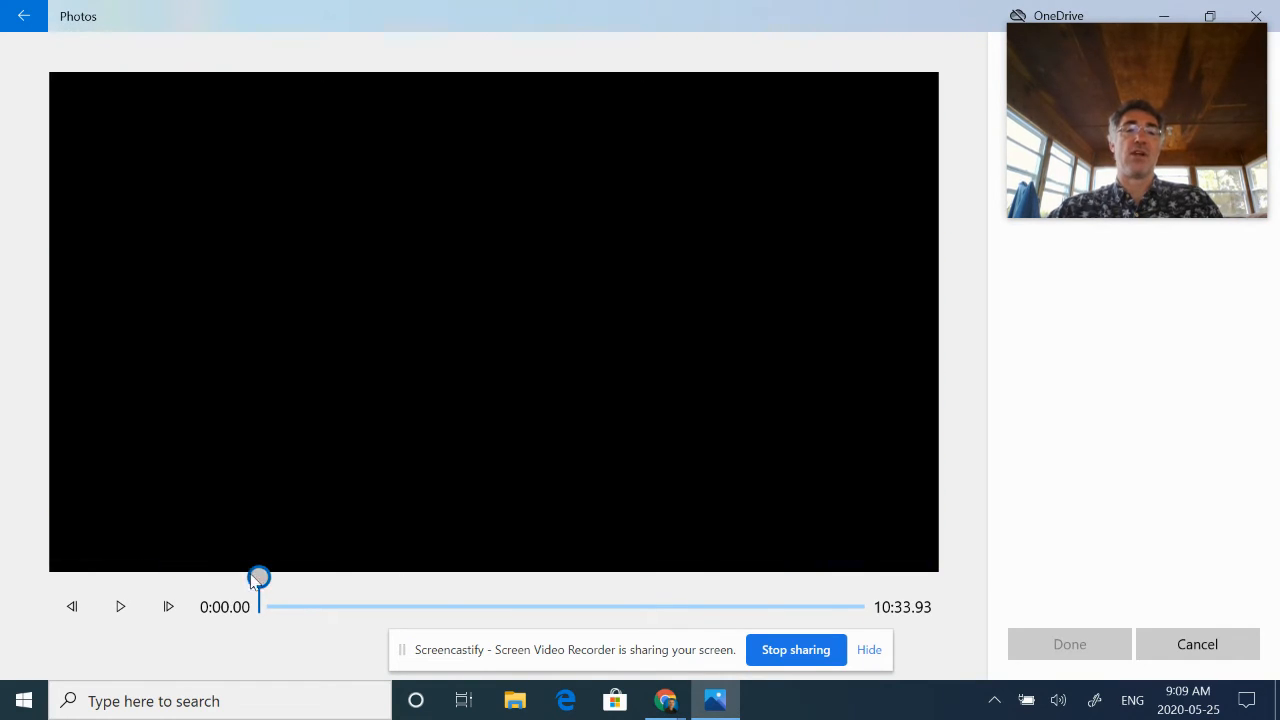
pyautogui.click(117, 606)
pyautogui.click(117, 606)
pyautogui.click(1197, 645)
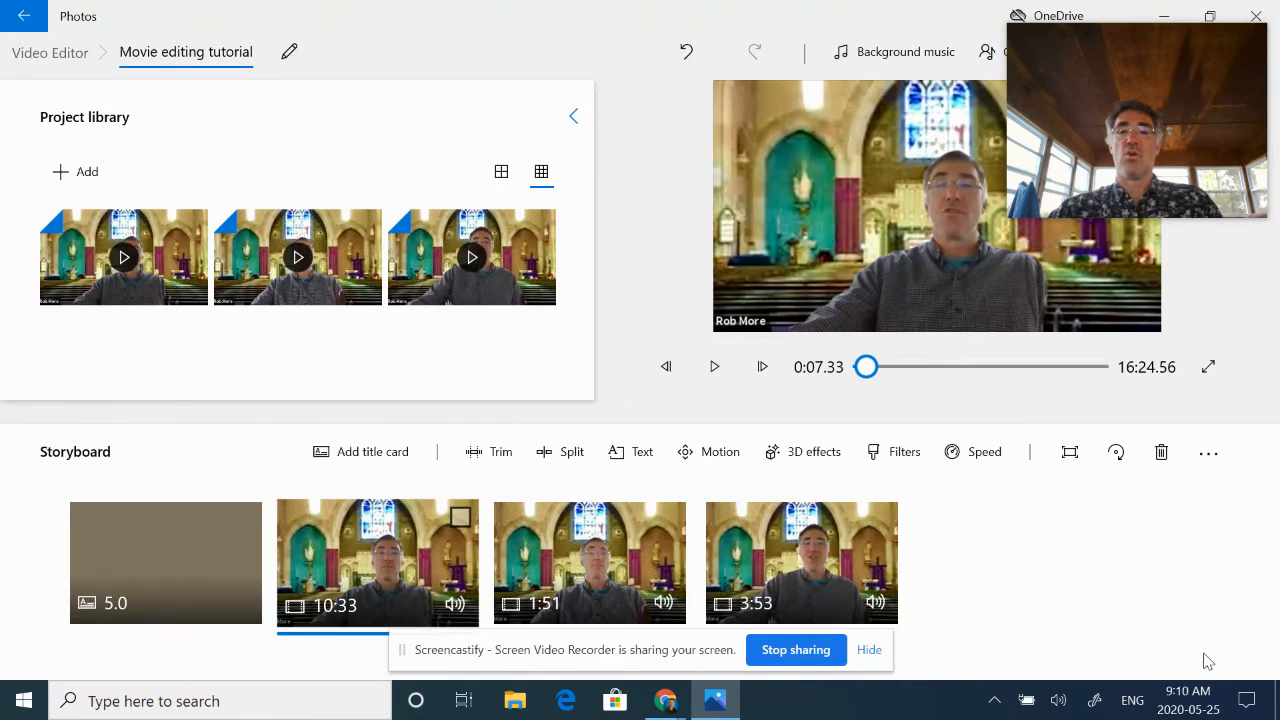
# - Look through the available 3D effects and camera motions for the first clip, leaving both without applying any
pyautogui.click(816, 455)
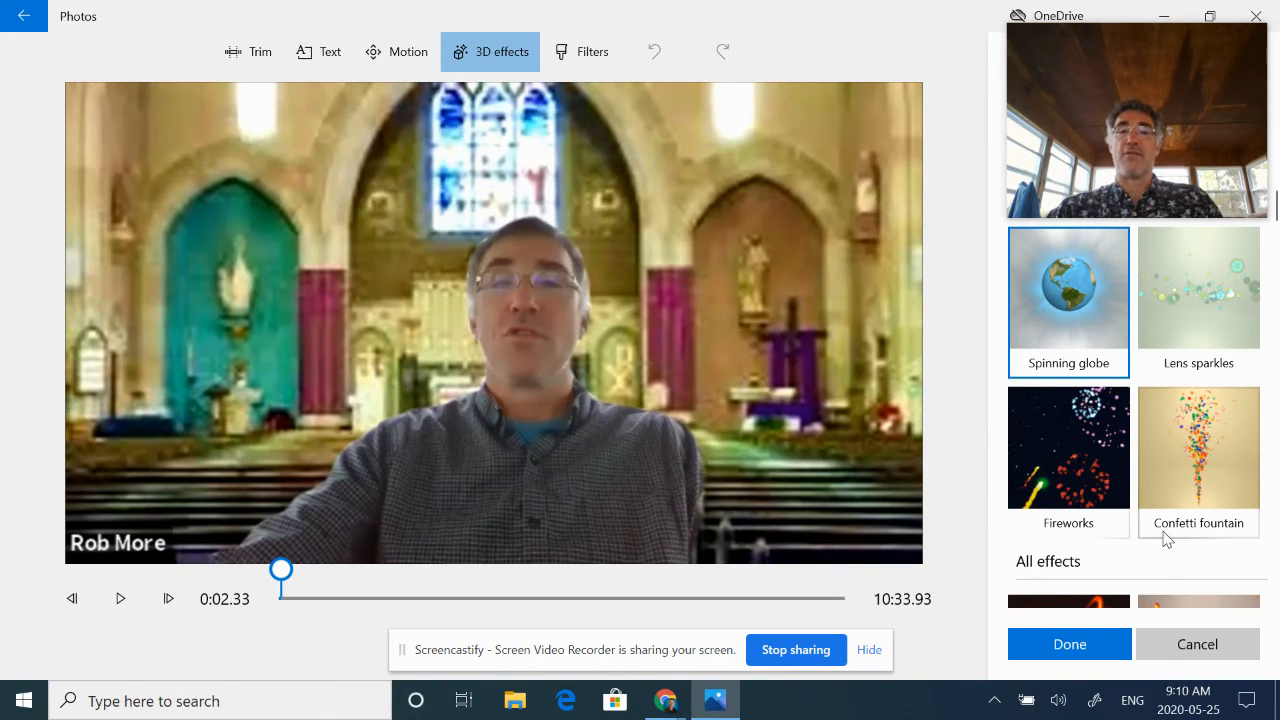
pyautogui.click(1222, 645)
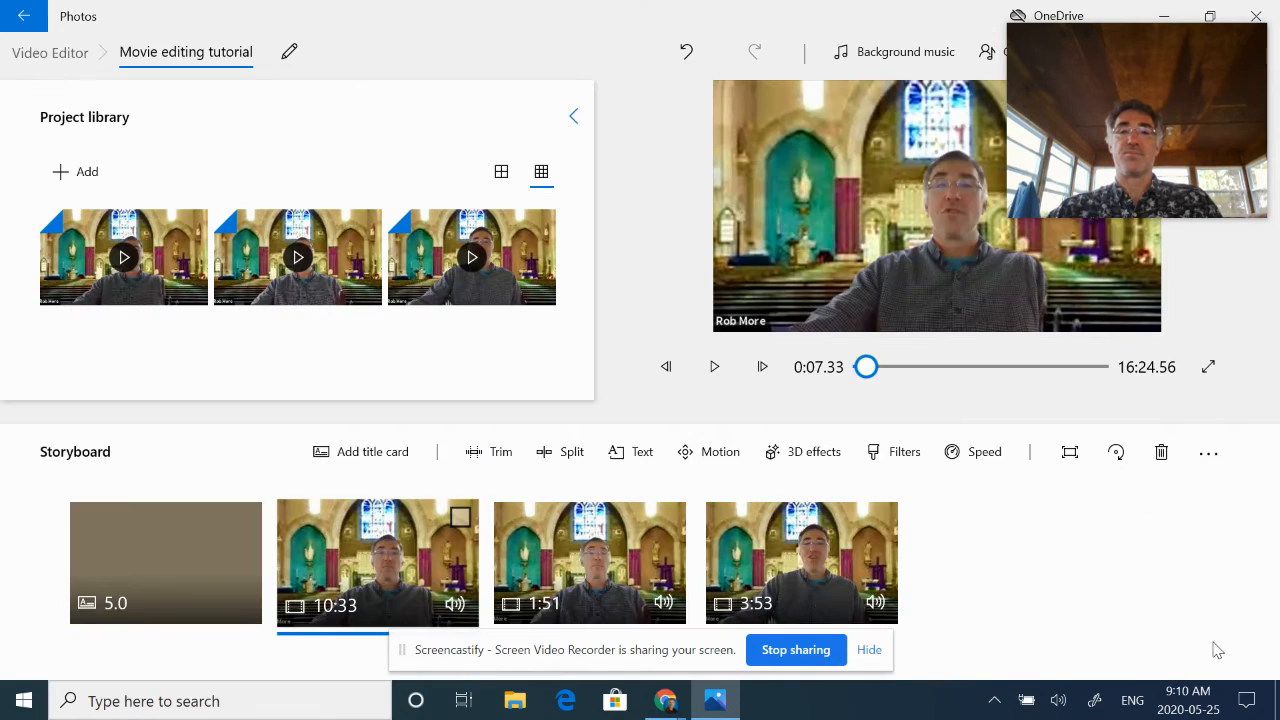
pyautogui.click(720, 455)
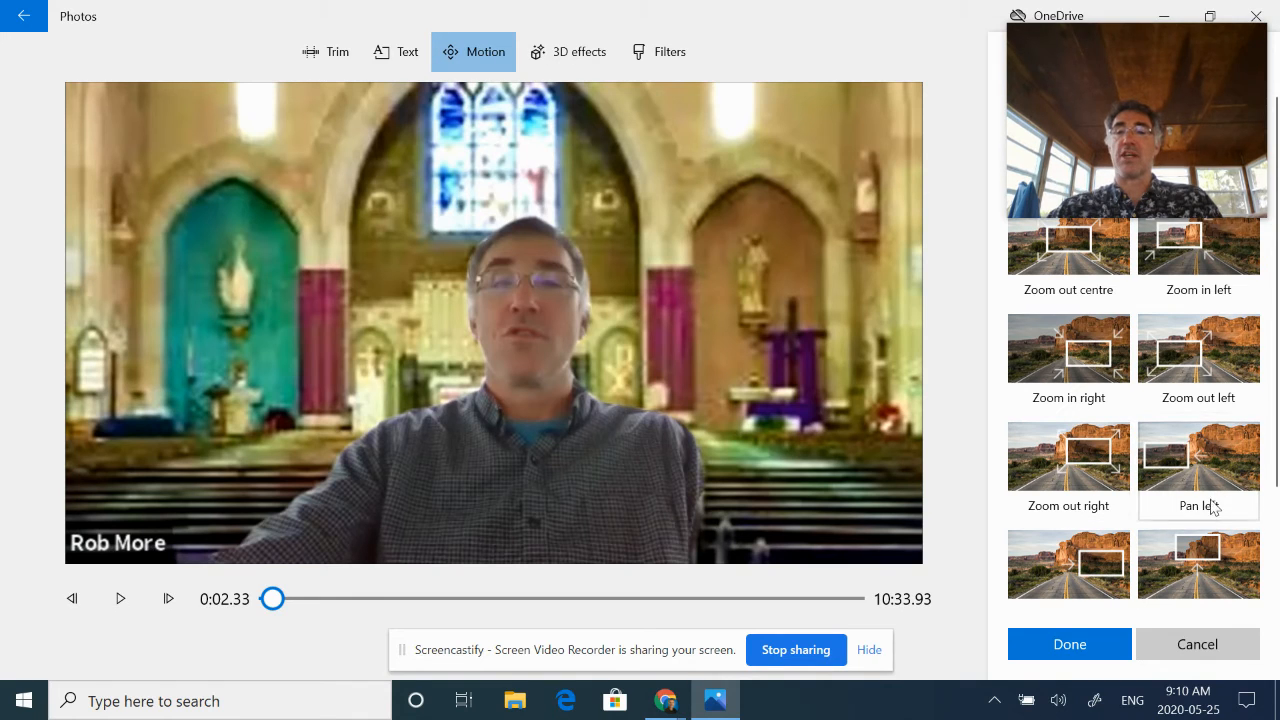
pyautogui.moveTo(1277, 369); pyautogui.dragTo(1277, 488)
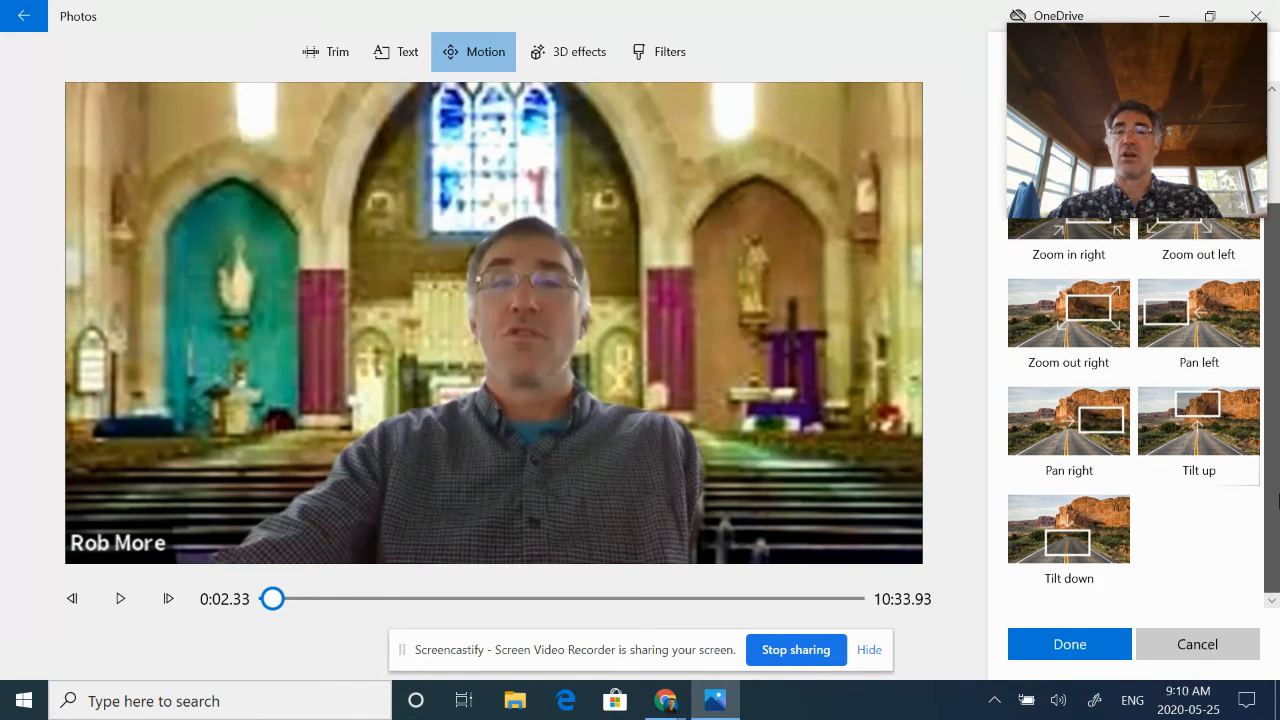
pyautogui.scroll(3, 1277, 480)
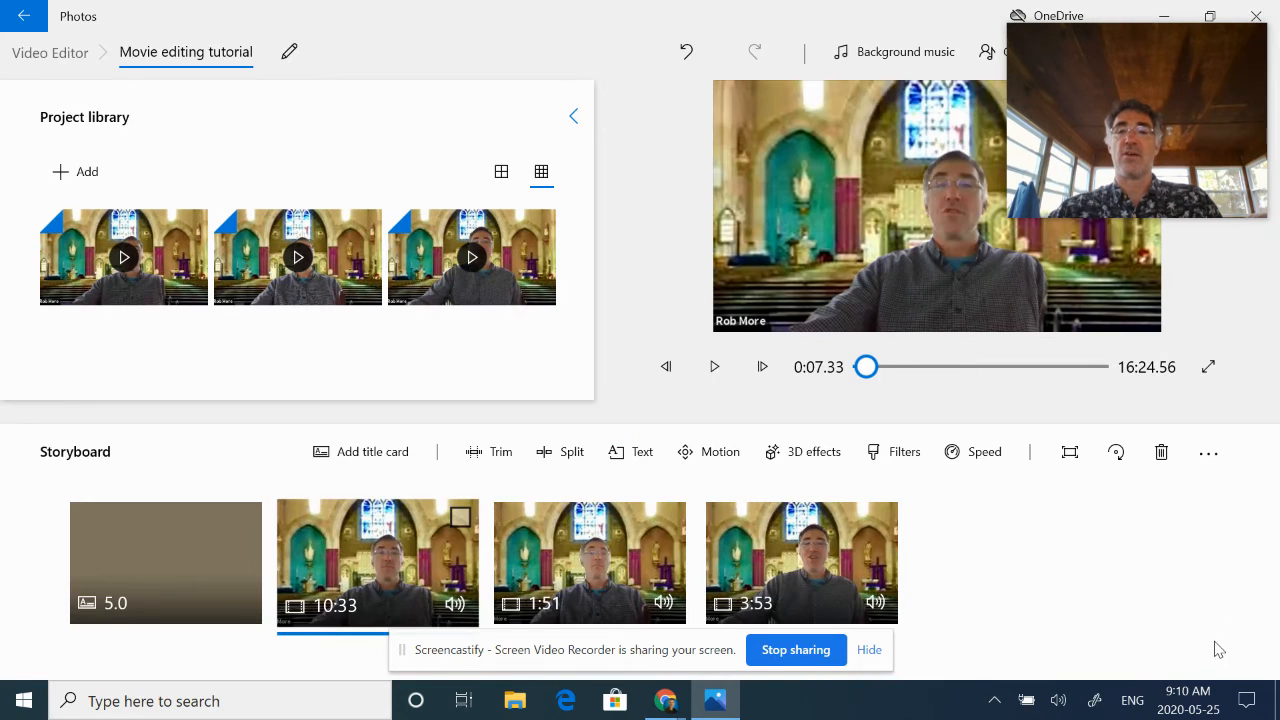
# - Check the speed settings and the available filters for the first clip without applying any
pyautogui.click(983, 455)
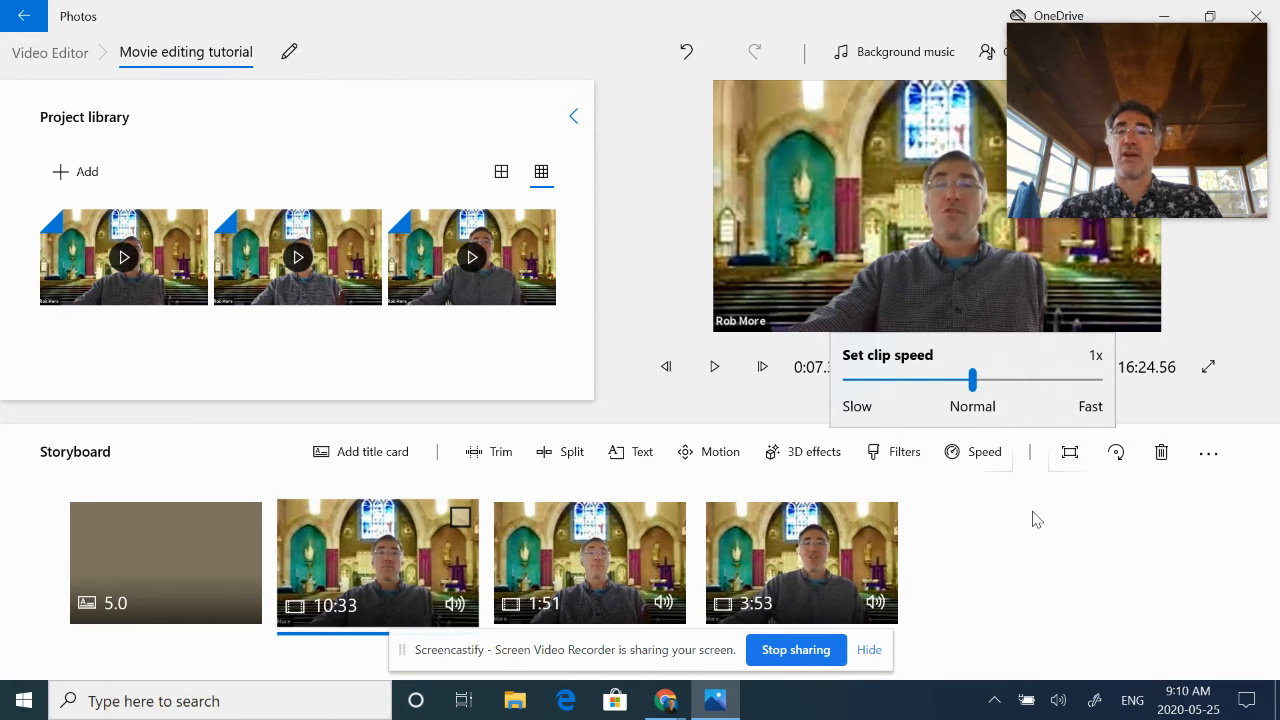
pyautogui.click(905, 461)
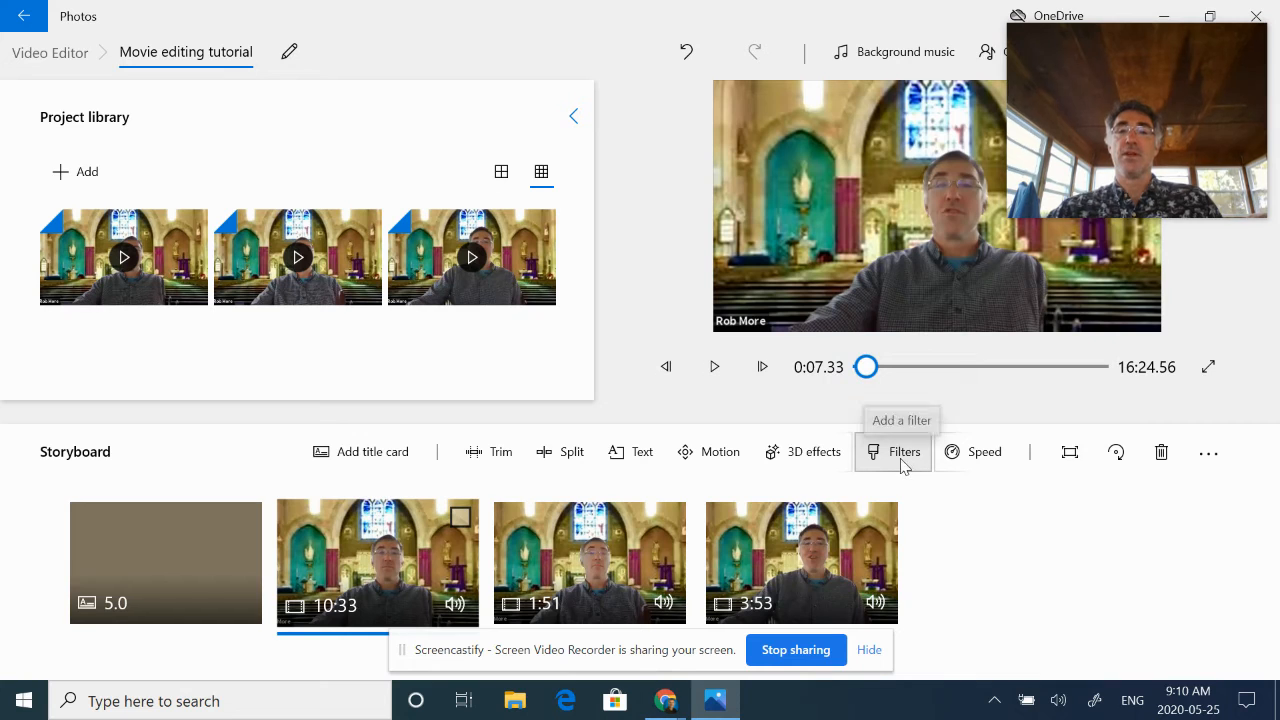
pyautogui.click(903, 462)
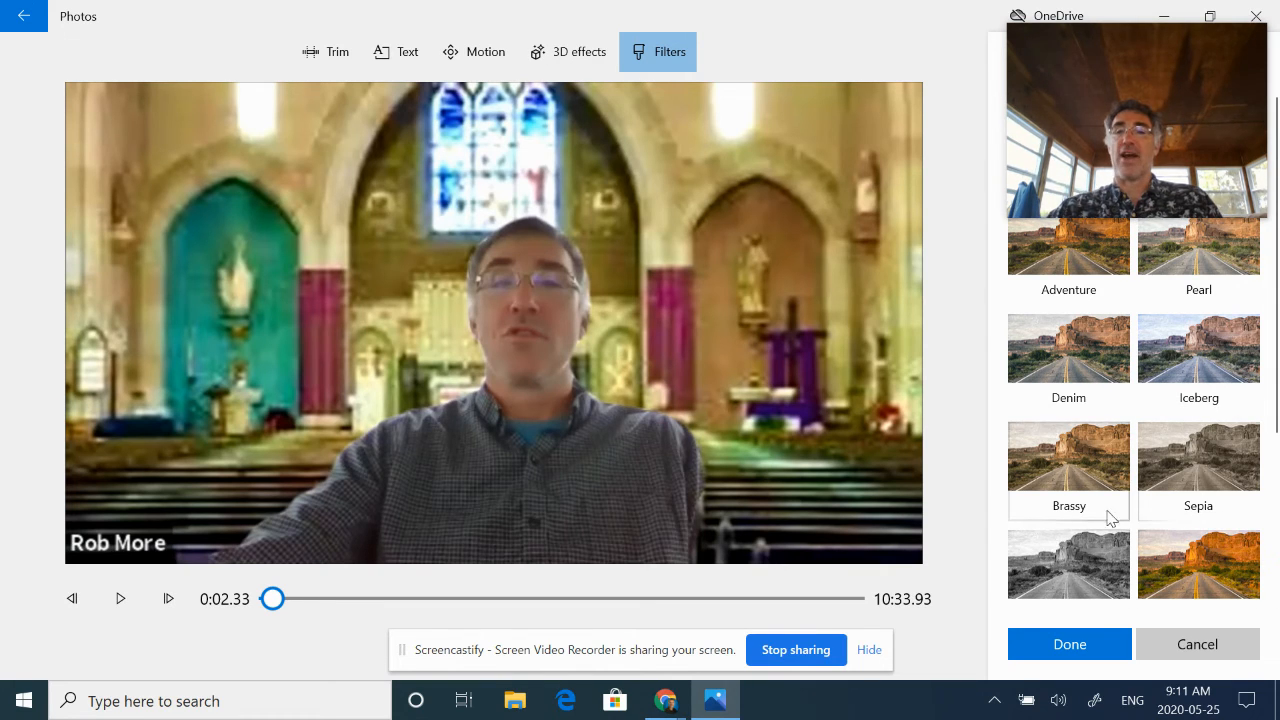
pyautogui.click(1232, 646)
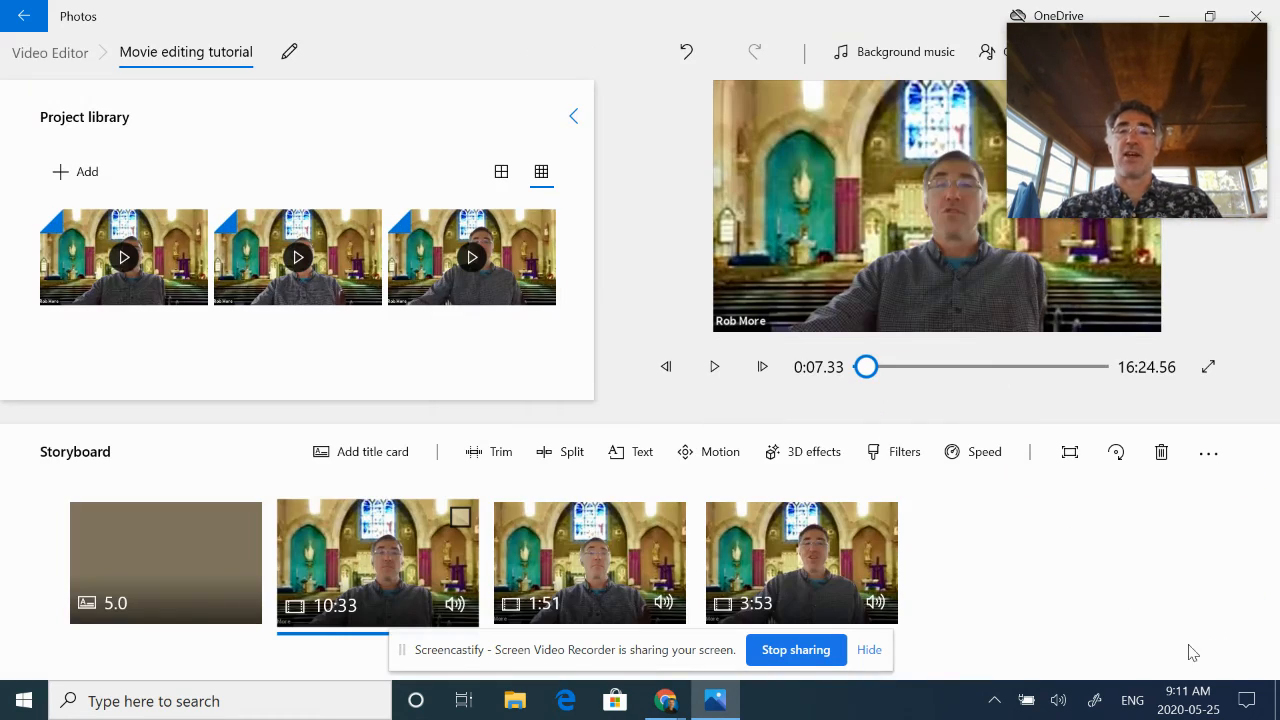
# - Look at the text styles and layouts available for the first clip, discarding the text edit without adding any text
pyautogui.click(648, 468)
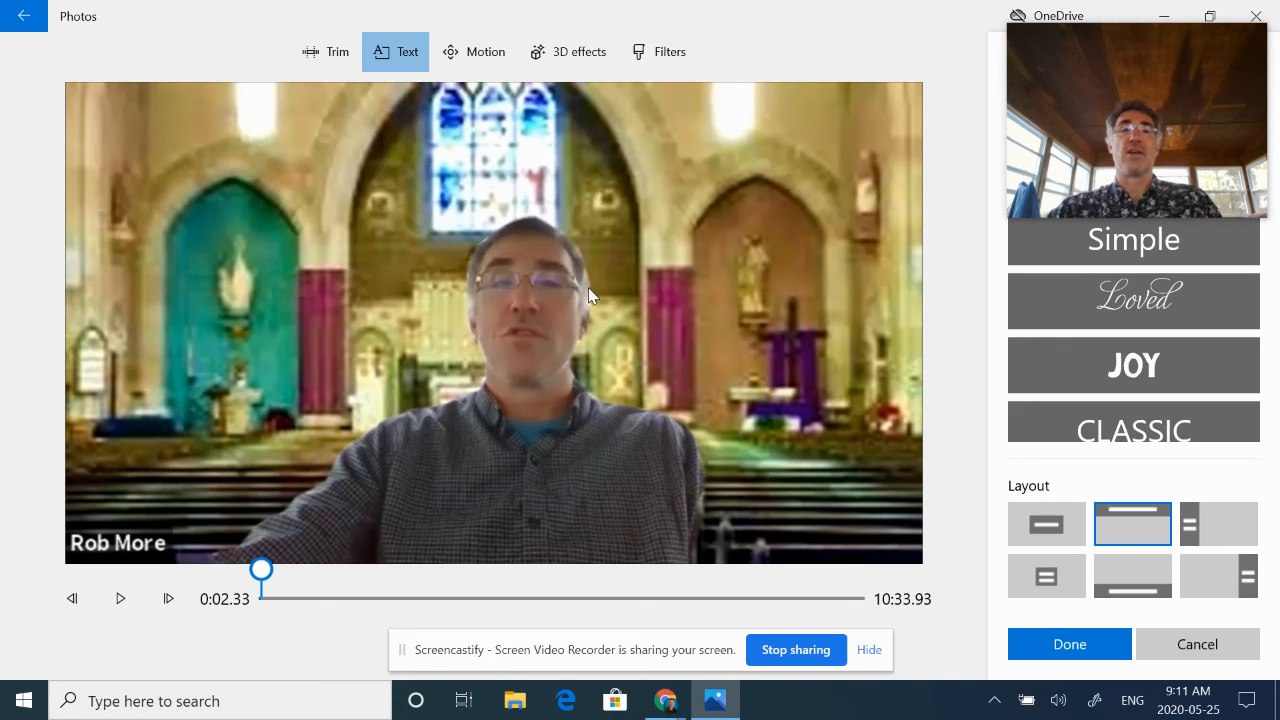
pyautogui.moveTo(1020, 172)
pyautogui.moveTo(1110, 128); pyautogui.dragTo(1105, 232)
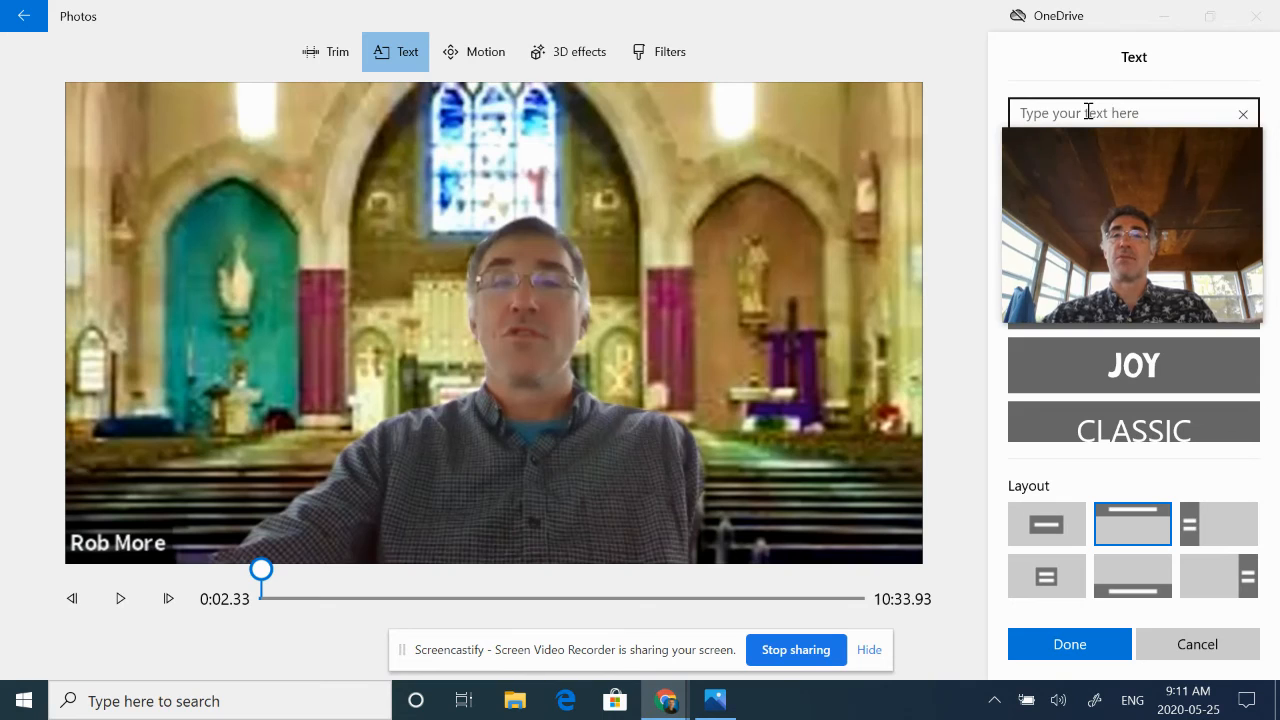
pyautogui.moveTo(1107, 164)
pyautogui.moveTo(1122, 208); pyautogui.dragTo(1120, 254)
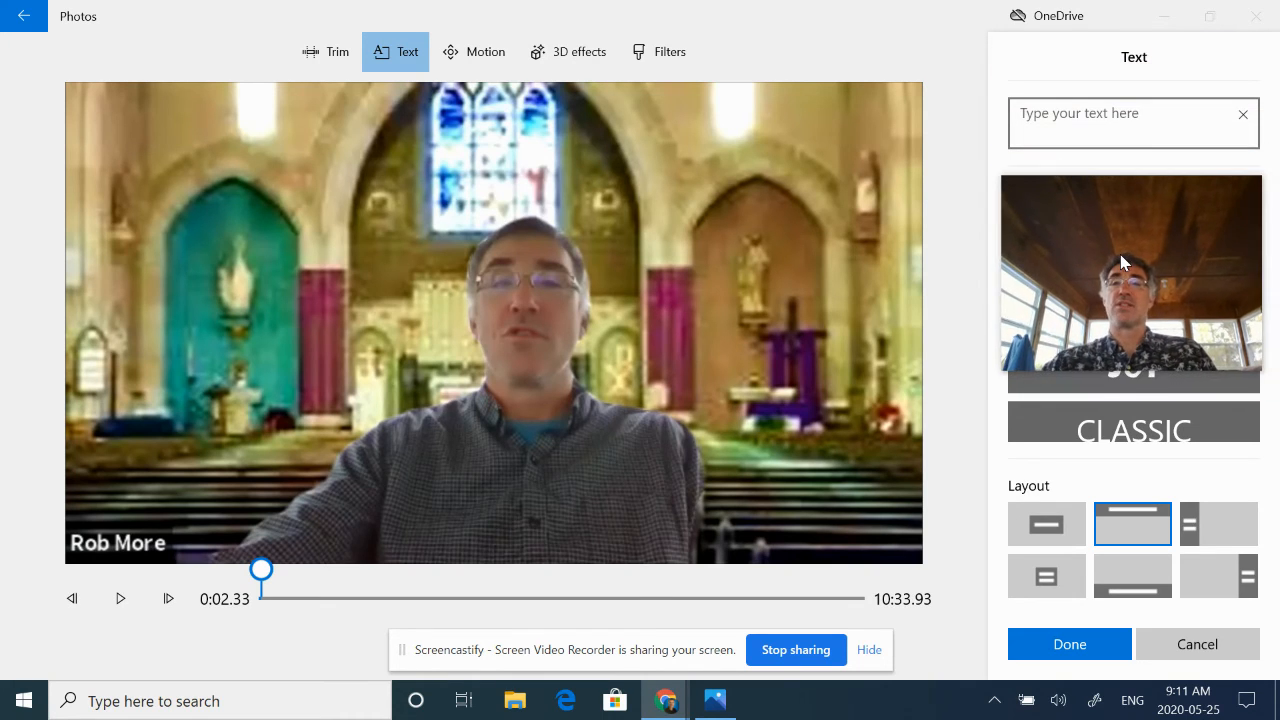
pyautogui.click(1195, 648)
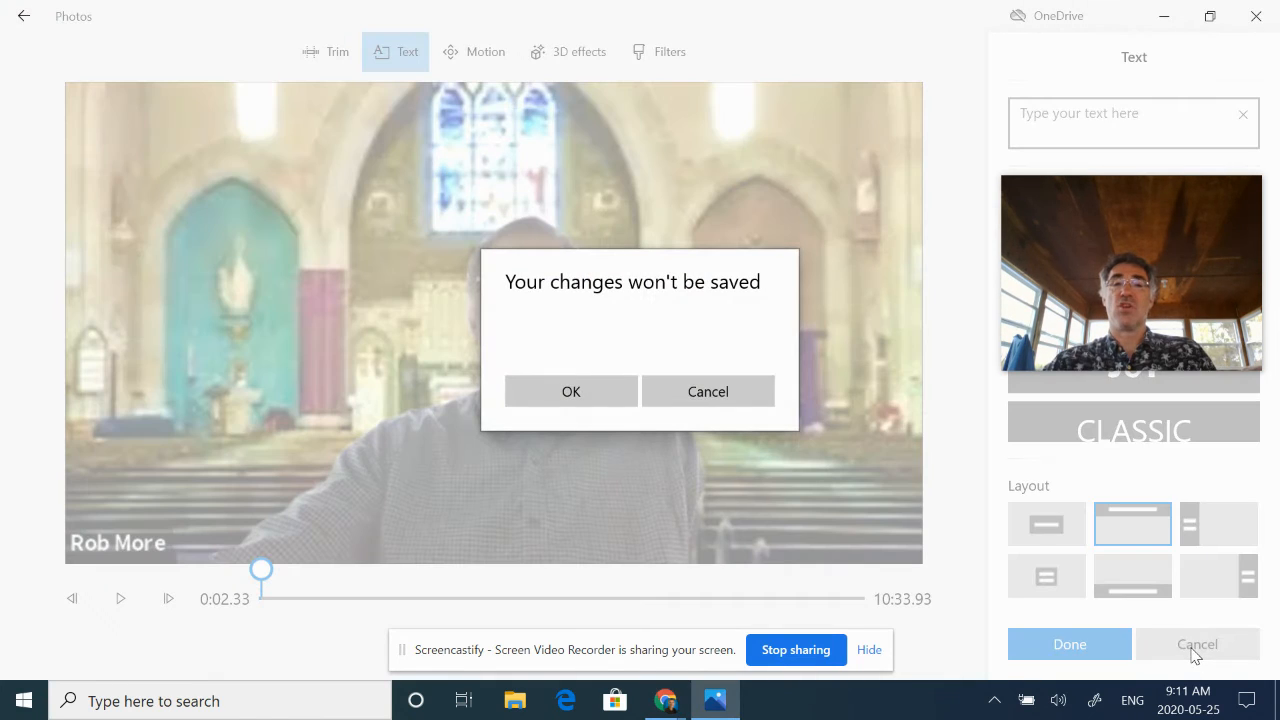
pyautogui.click(728, 391)
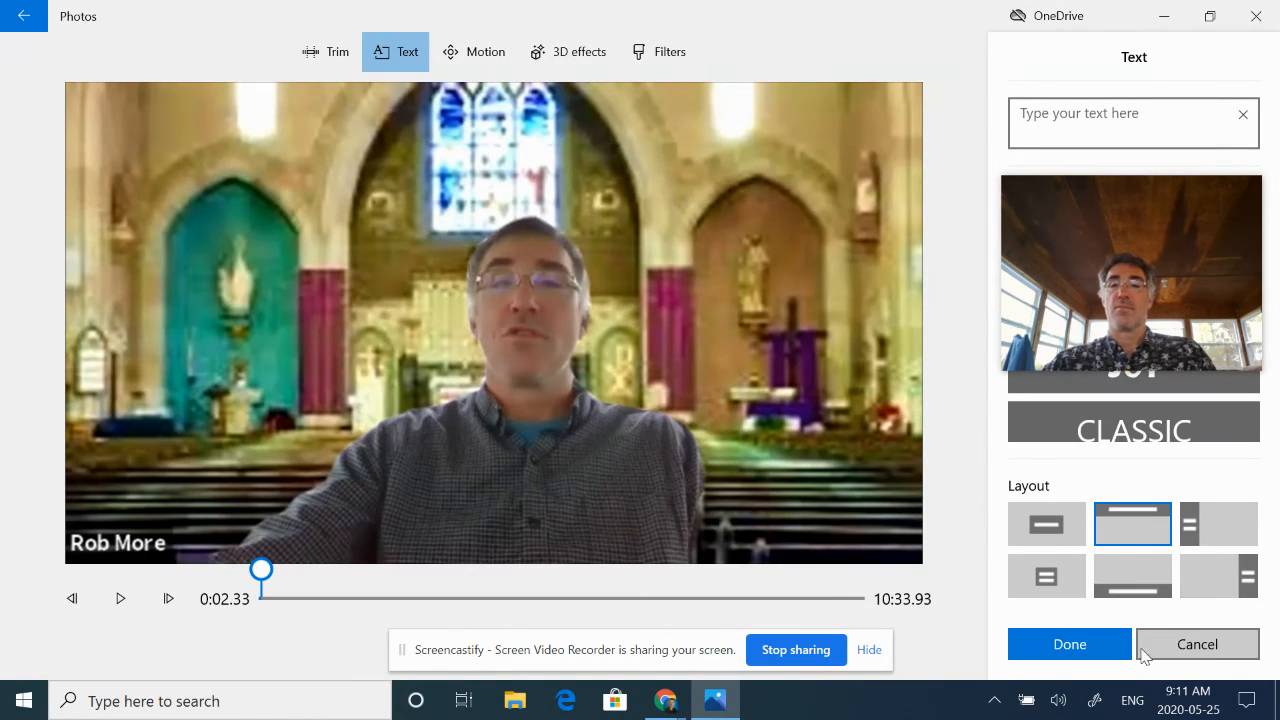
pyautogui.click(1197, 646)
pyautogui.click(576, 393)
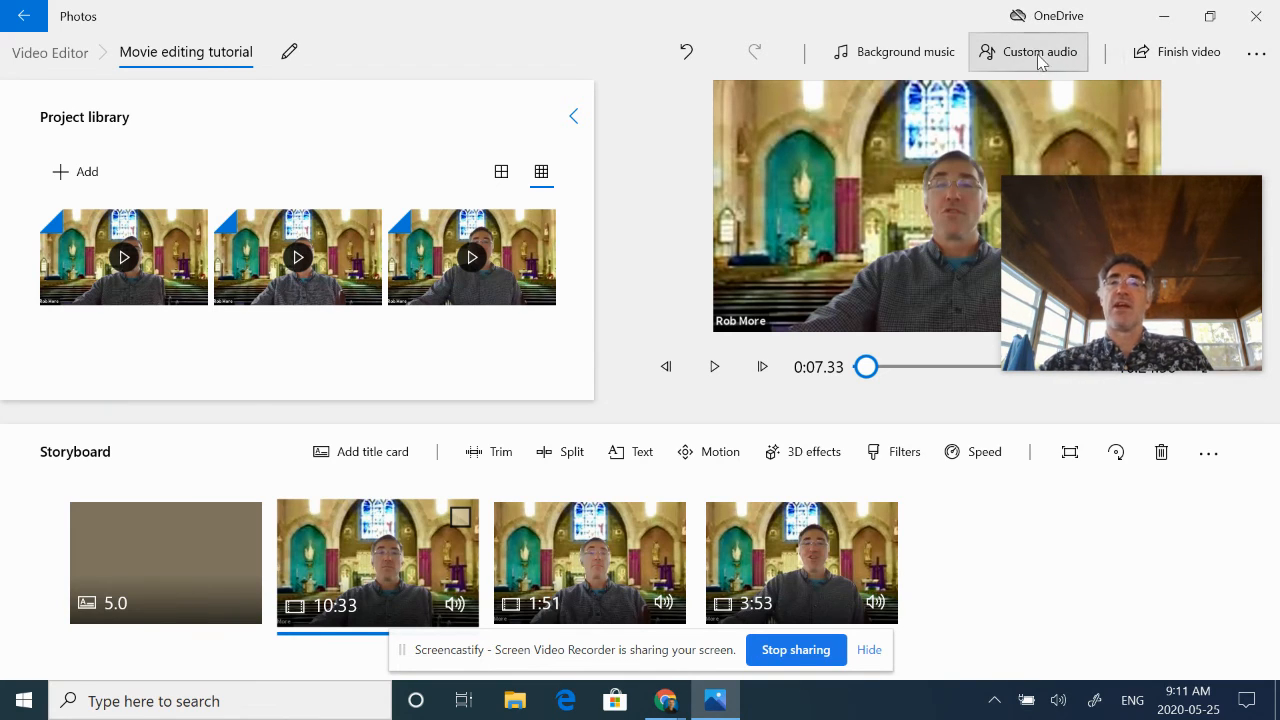
# - Look through the background music tracks and the music options, cancelling without choosing a track
pyautogui.click(897, 55)
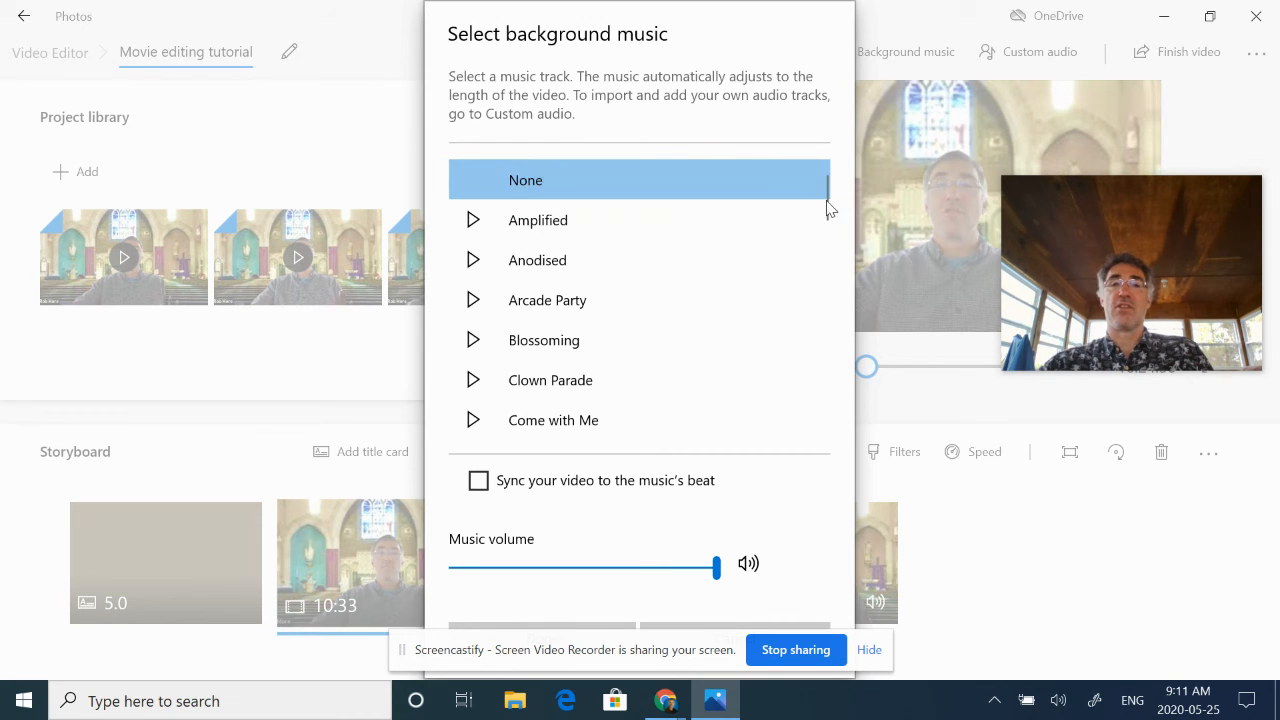
pyautogui.moveTo(827, 208)
pyautogui.mouseDown()
pyautogui.moveTo(827, 245)
pyautogui.moveTo(829, 196)
pyautogui.moveTo(827, 415)
pyautogui.moveTo(826, 190)
pyautogui.mouseUp()
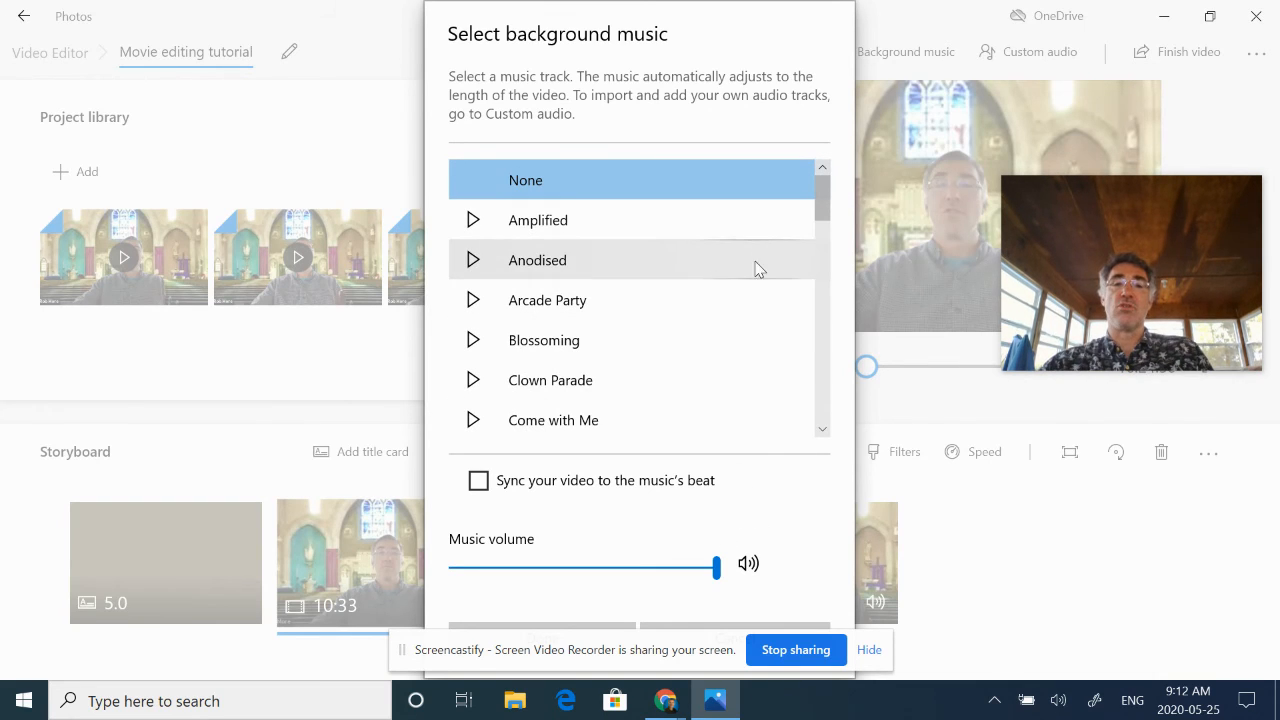
pyautogui.click(868, 651)
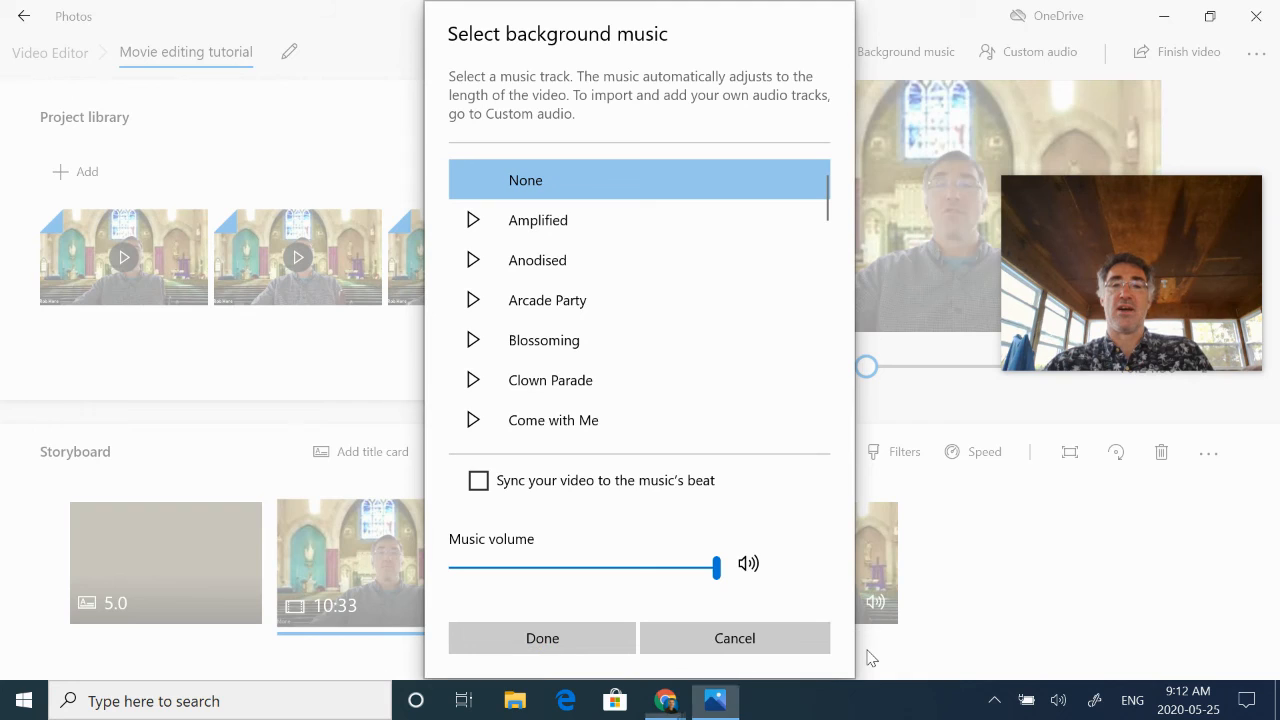
pyautogui.click(746, 640)
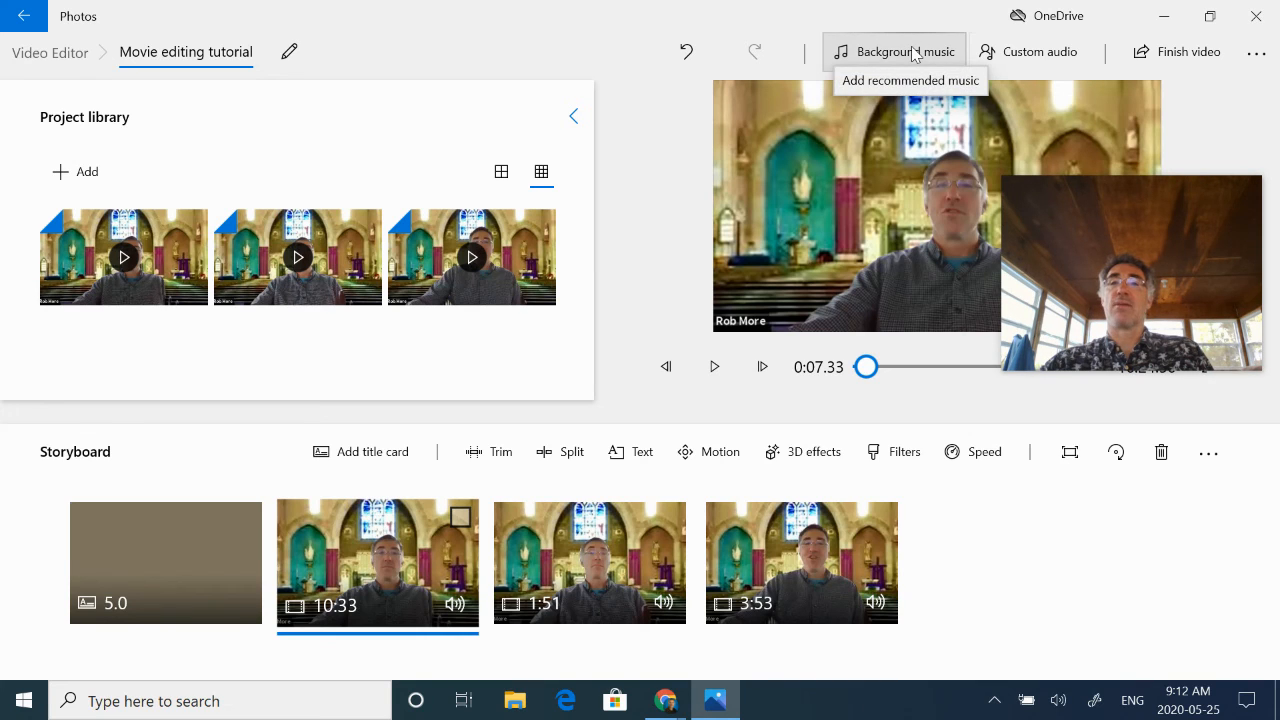
# - View the additional project options, including duplicating, backing up and themes, without applying any
pyautogui.click(1256, 58)
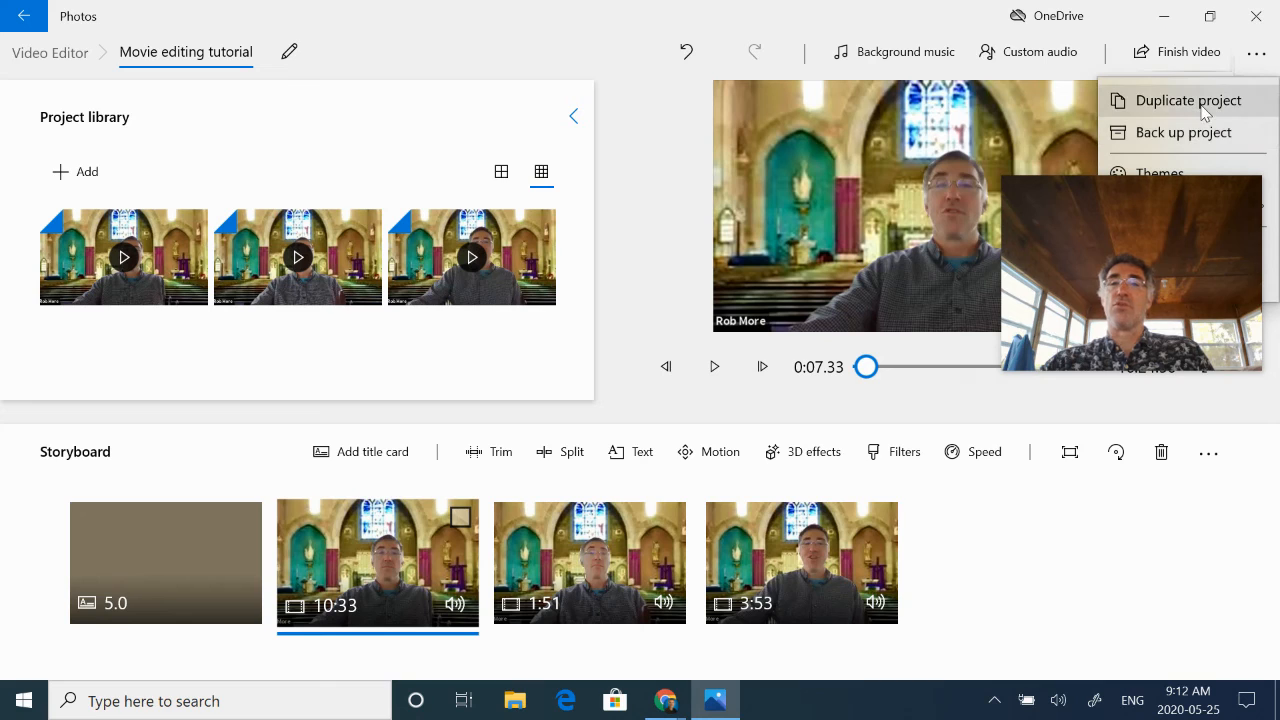
pyautogui.click(1200, 136)
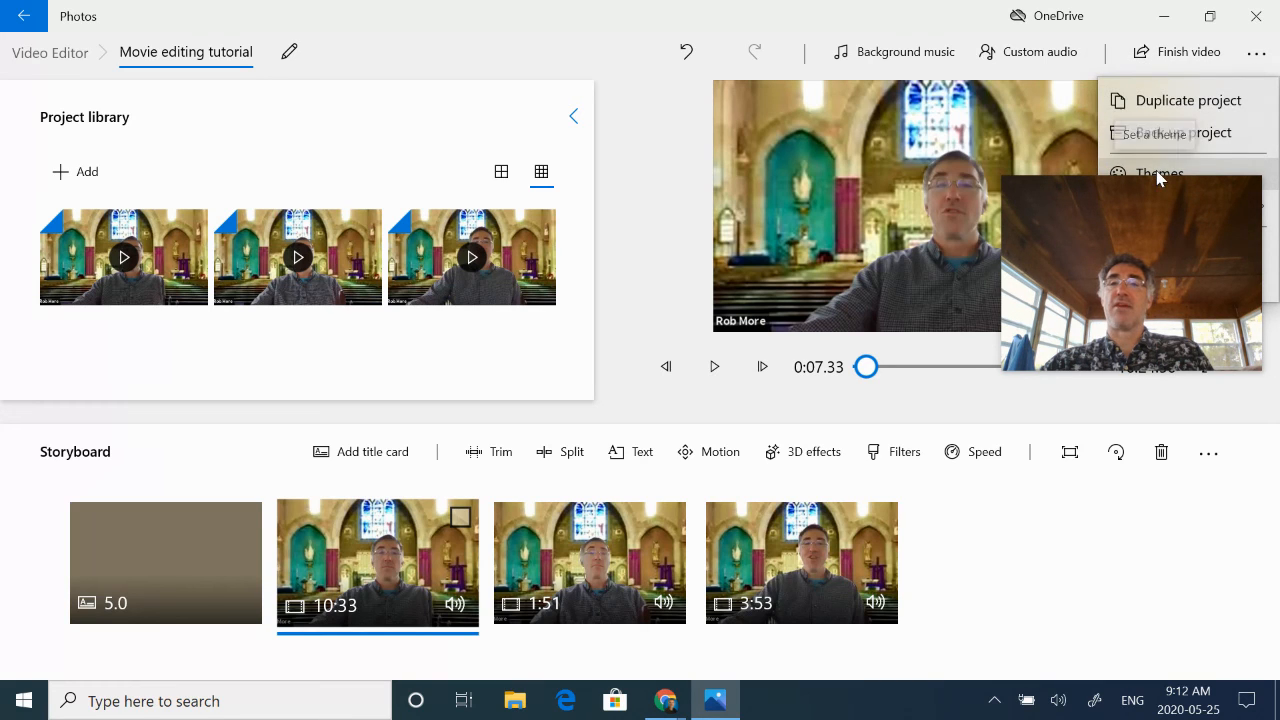
pyautogui.click(1254, 53)
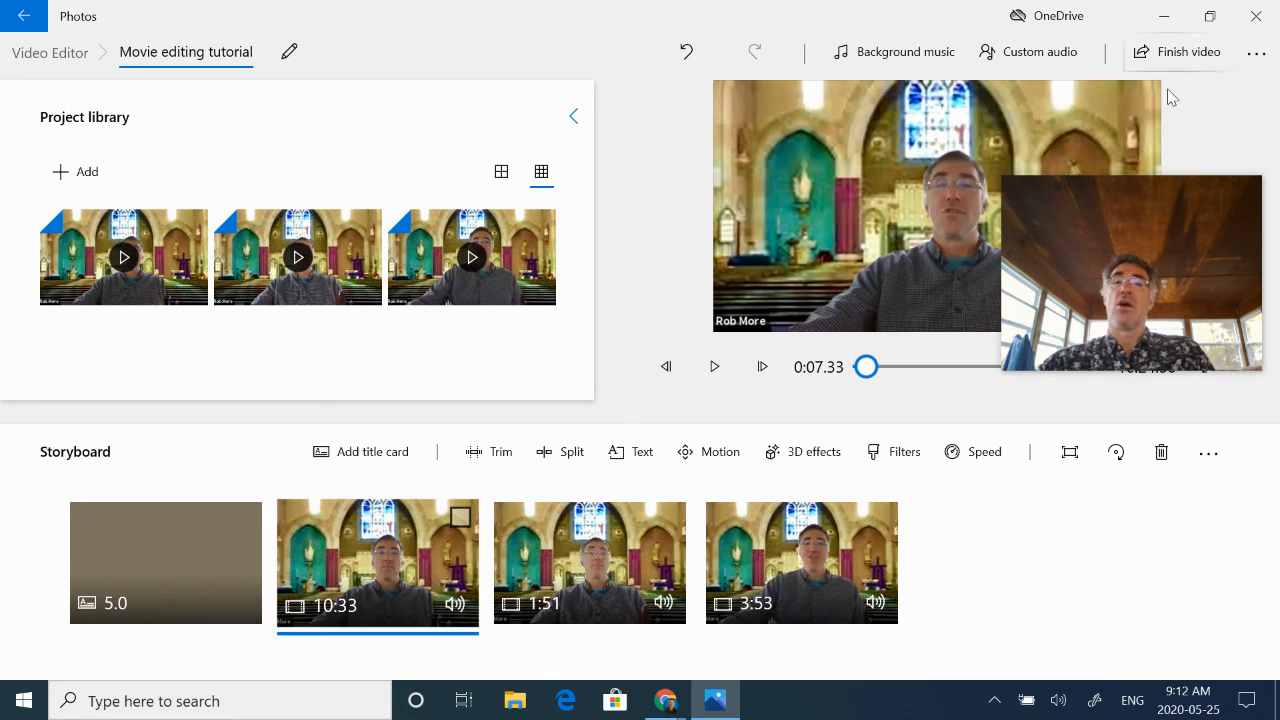
# - Review the video quality choices and hardware-accelerated encoding option for finishing the video, keeping High 1080p selected
pyautogui.moveTo(1177, 231)
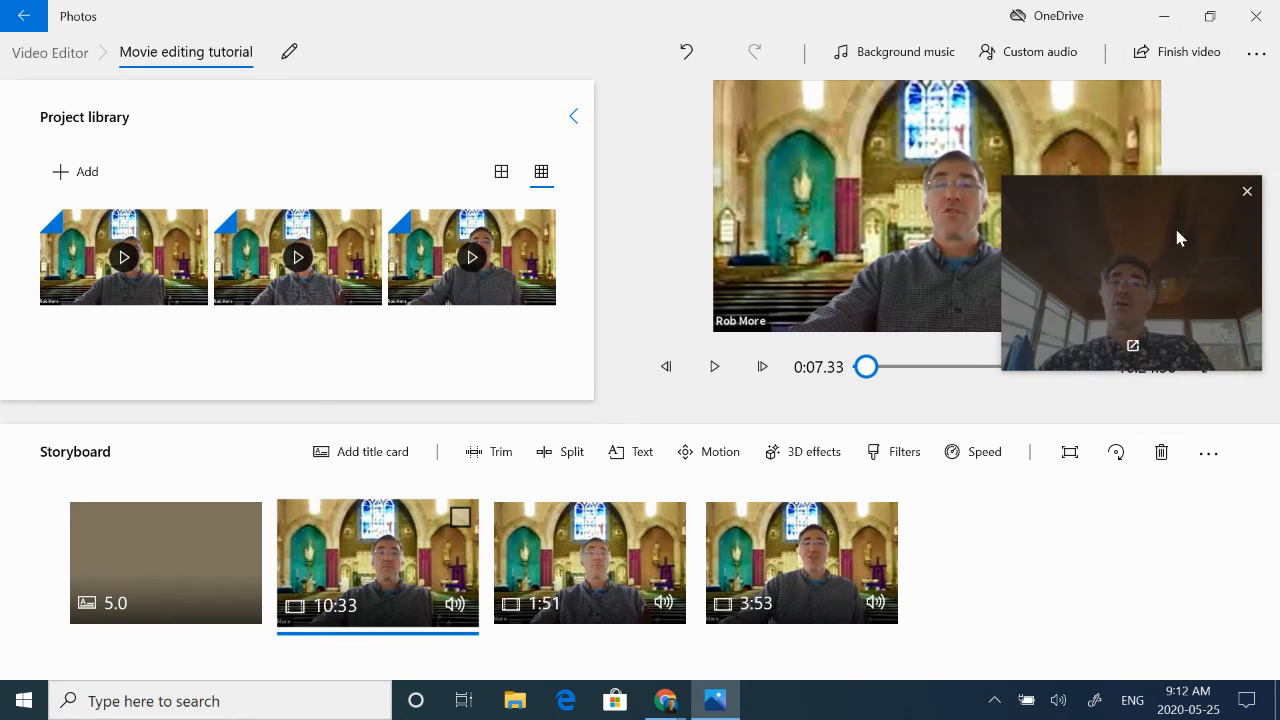
pyautogui.click(1180, 53)
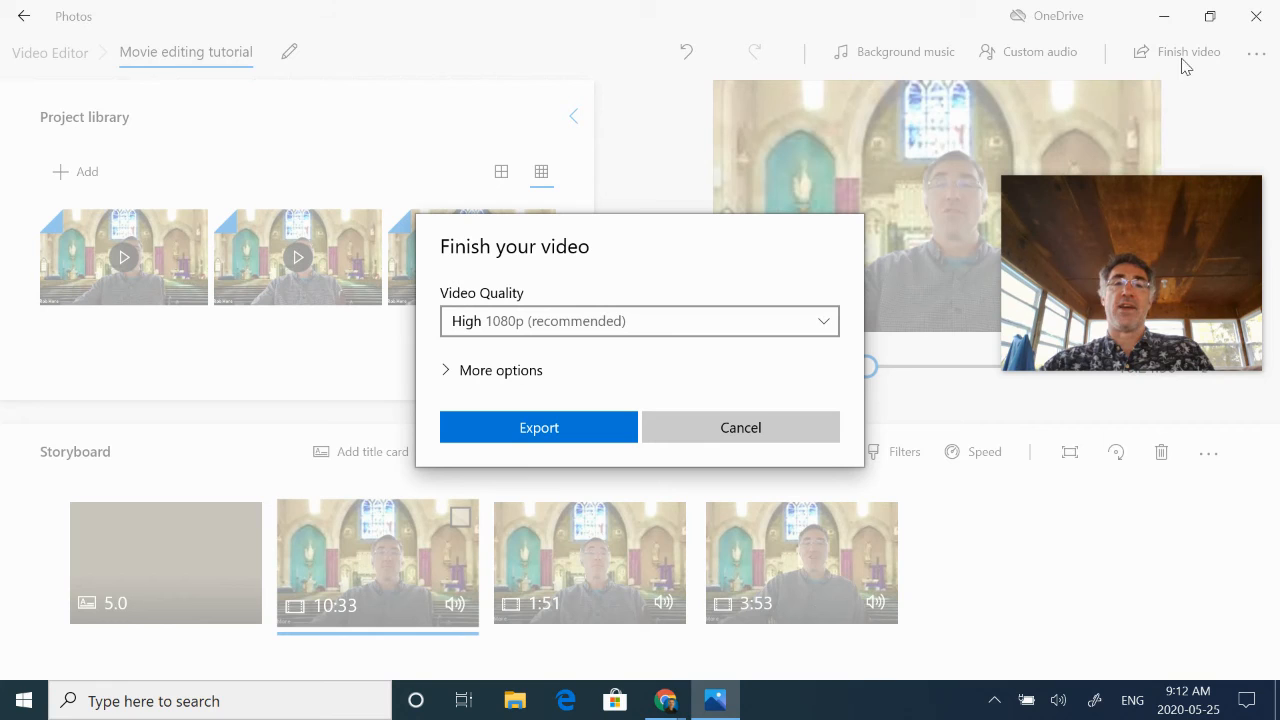
pyautogui.click(825, 329)
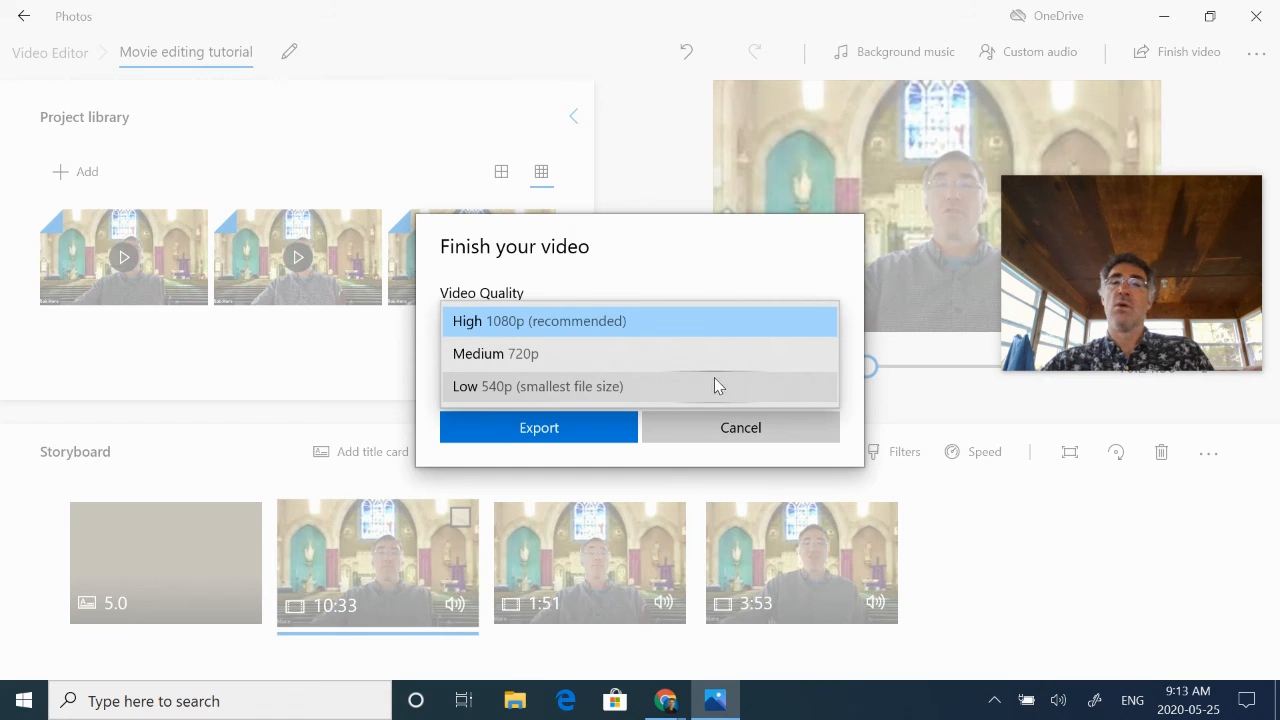
pyautogui.click(706, 323)
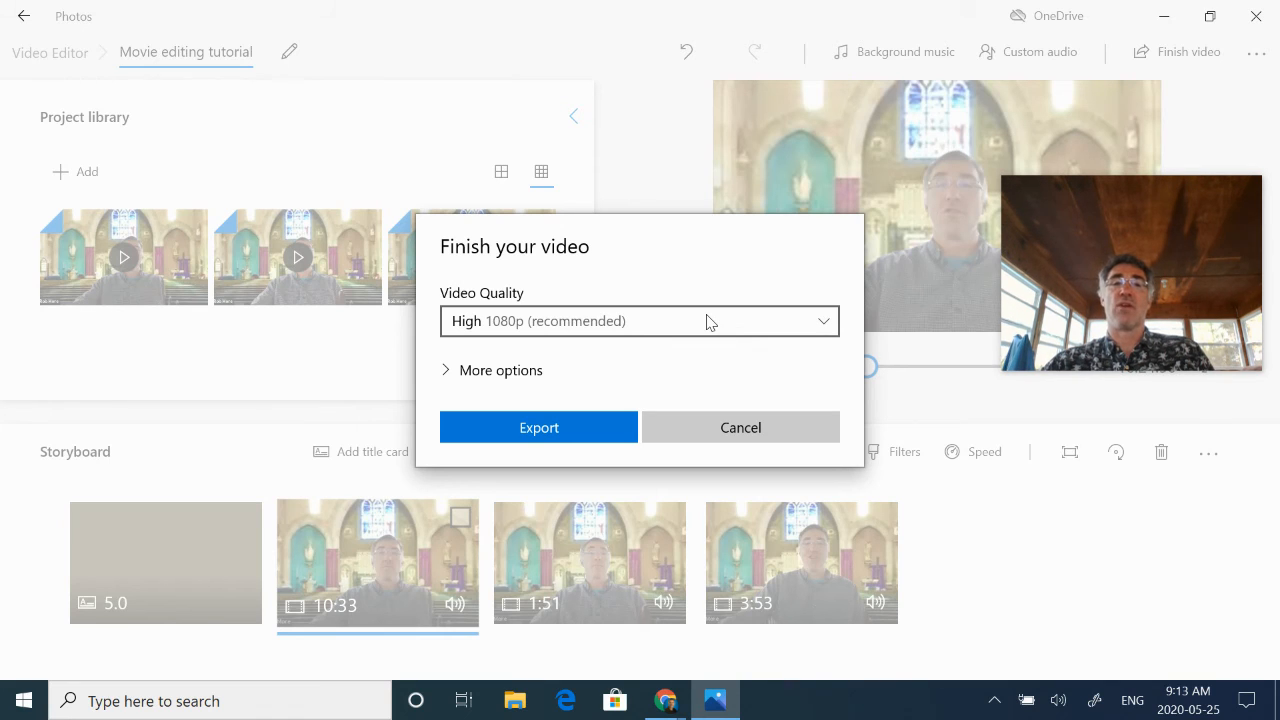
pyautogui.click(477, 371)
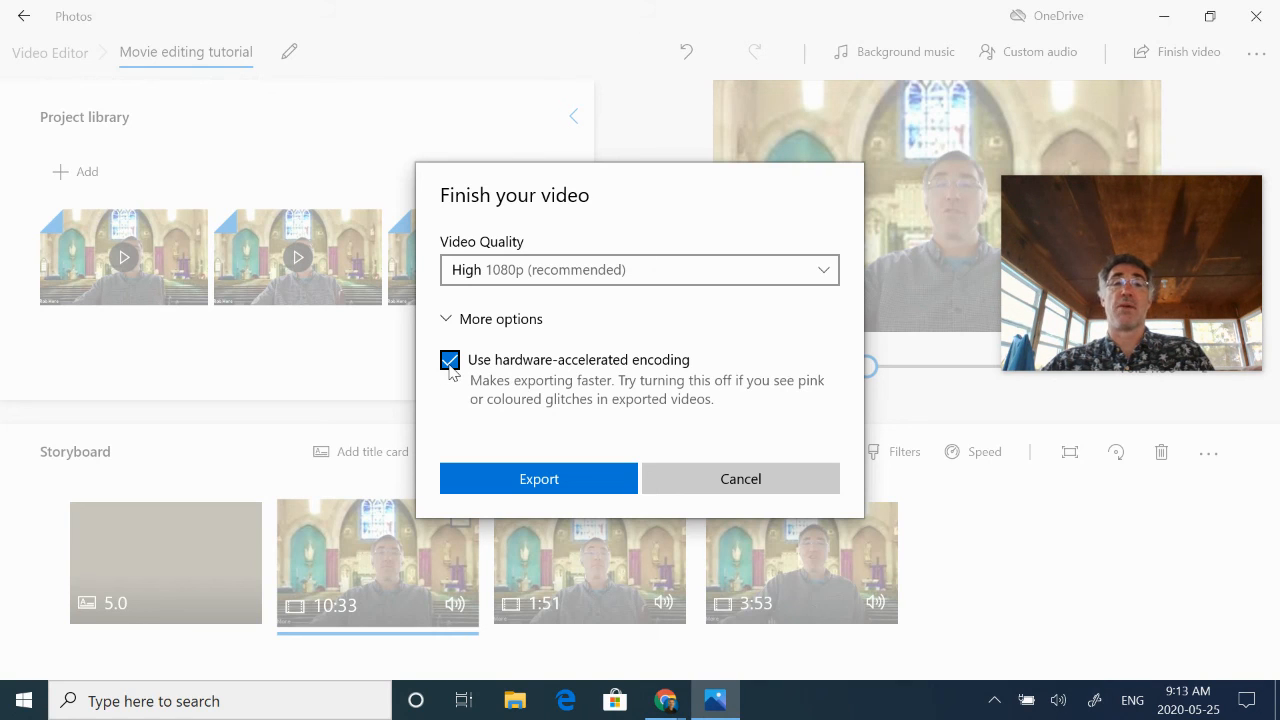
pyautogui.click(447, 322)
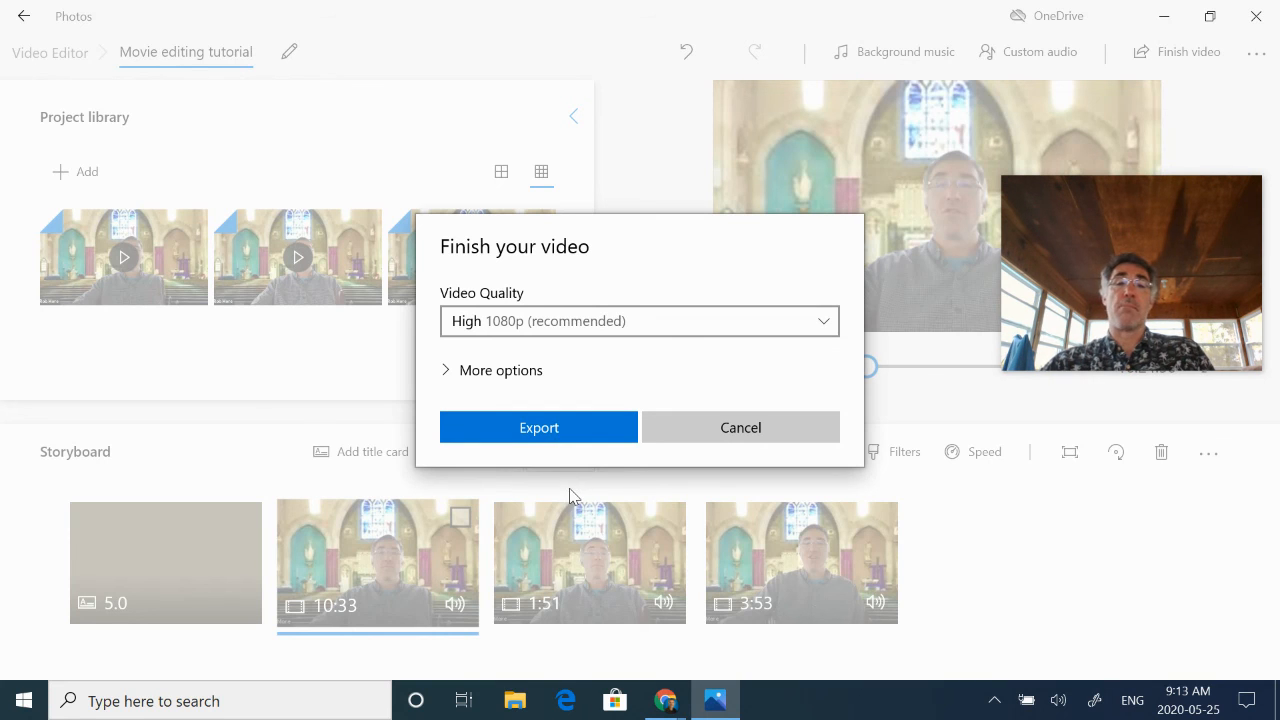
# - View the available folders in File Explorer, close it and cancel finishing the video without exporting
pyautogui.click(516, 700)
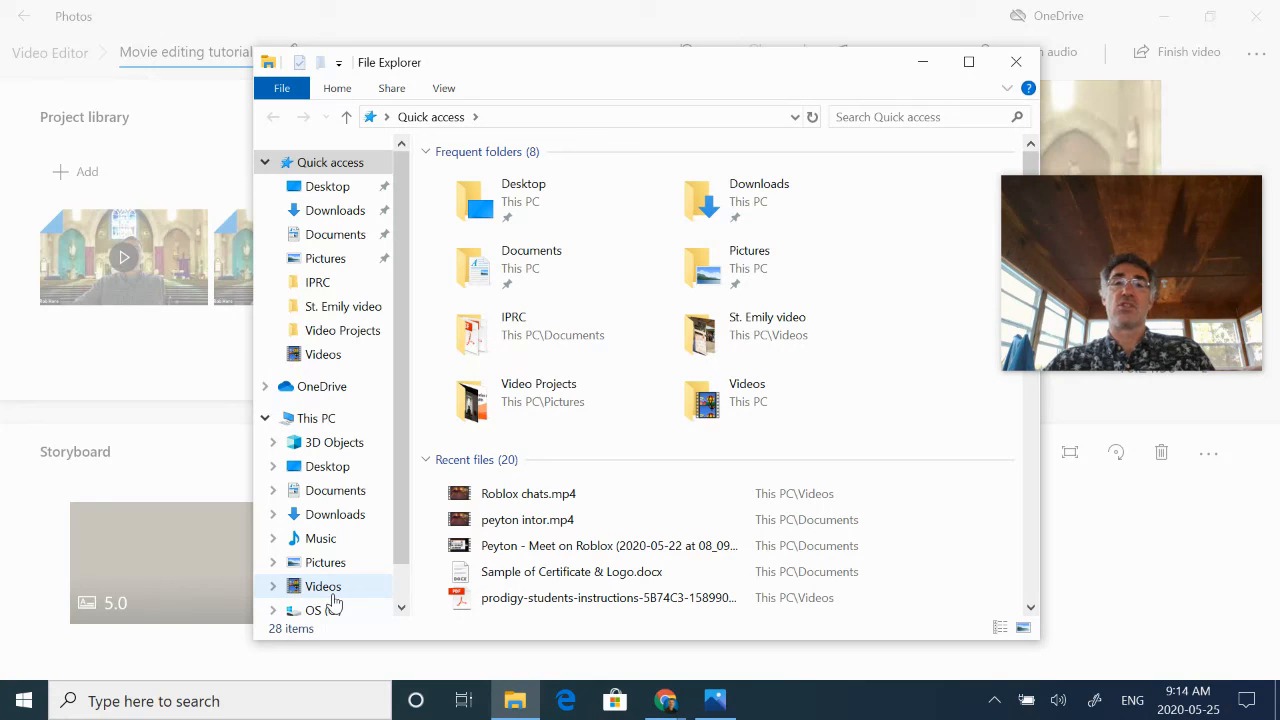
pyautogui.click(1018, 65)
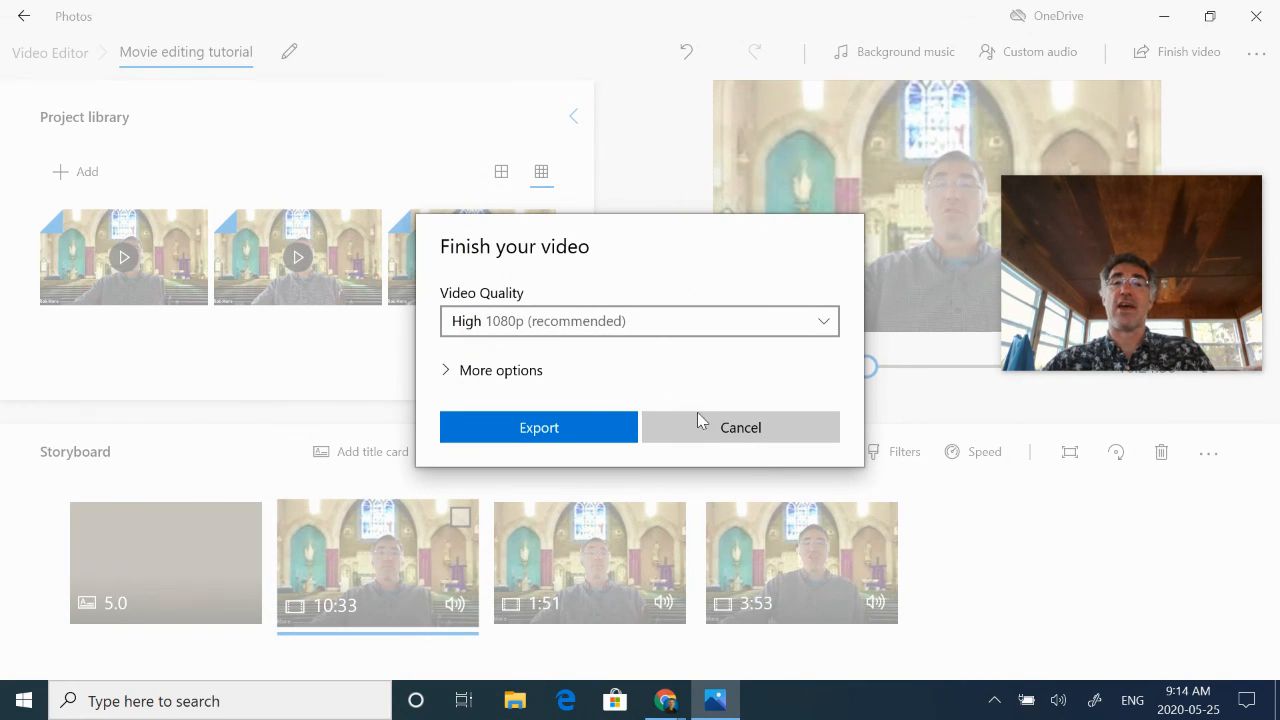
pyautogui.click(741, 428)
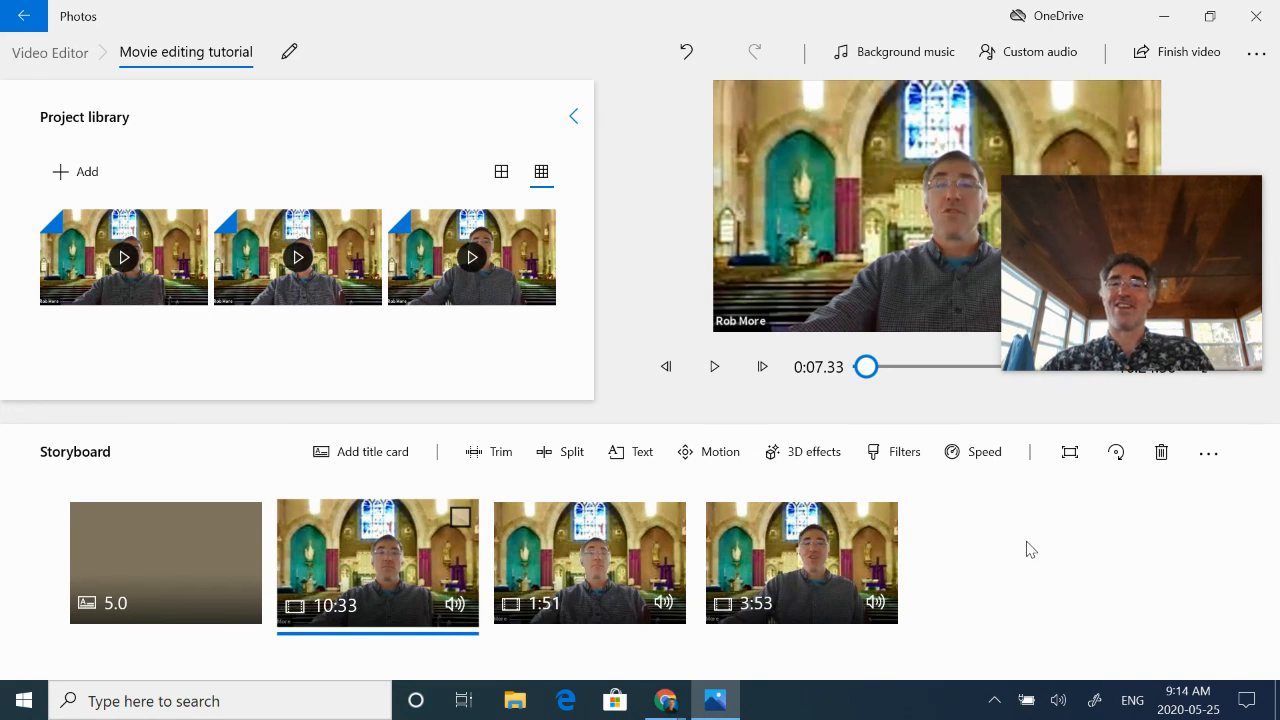
# - Minimise the Photos window to show the desktop
pyautogui.moveTo(1128, 240)
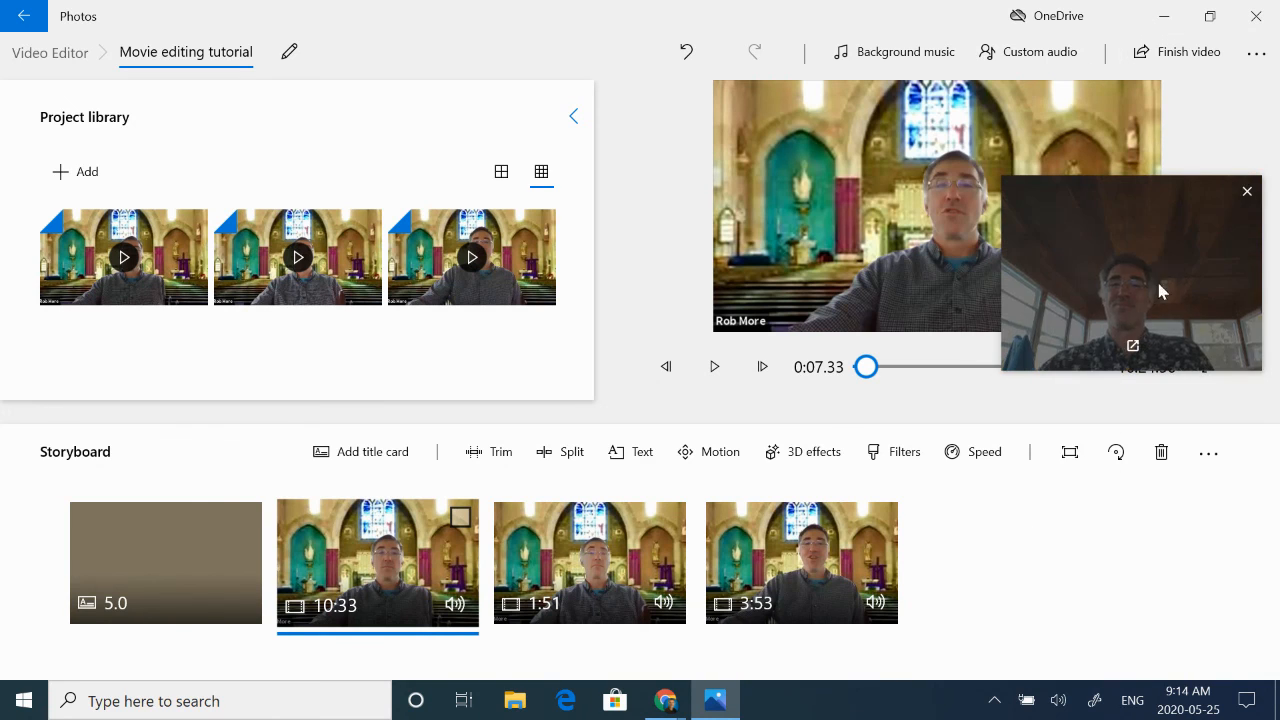
pyautogui.click(715, 700)
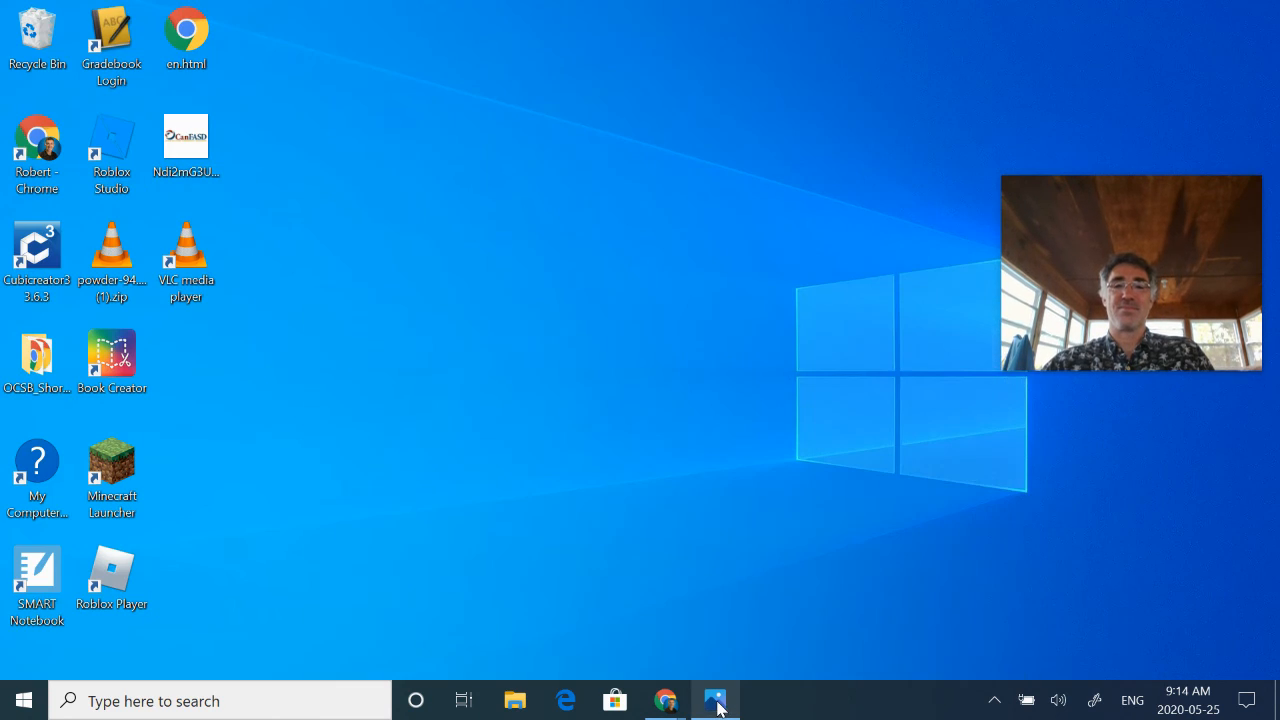
pyautogui.click(720, 702)
pyautogui.click(720, 702)
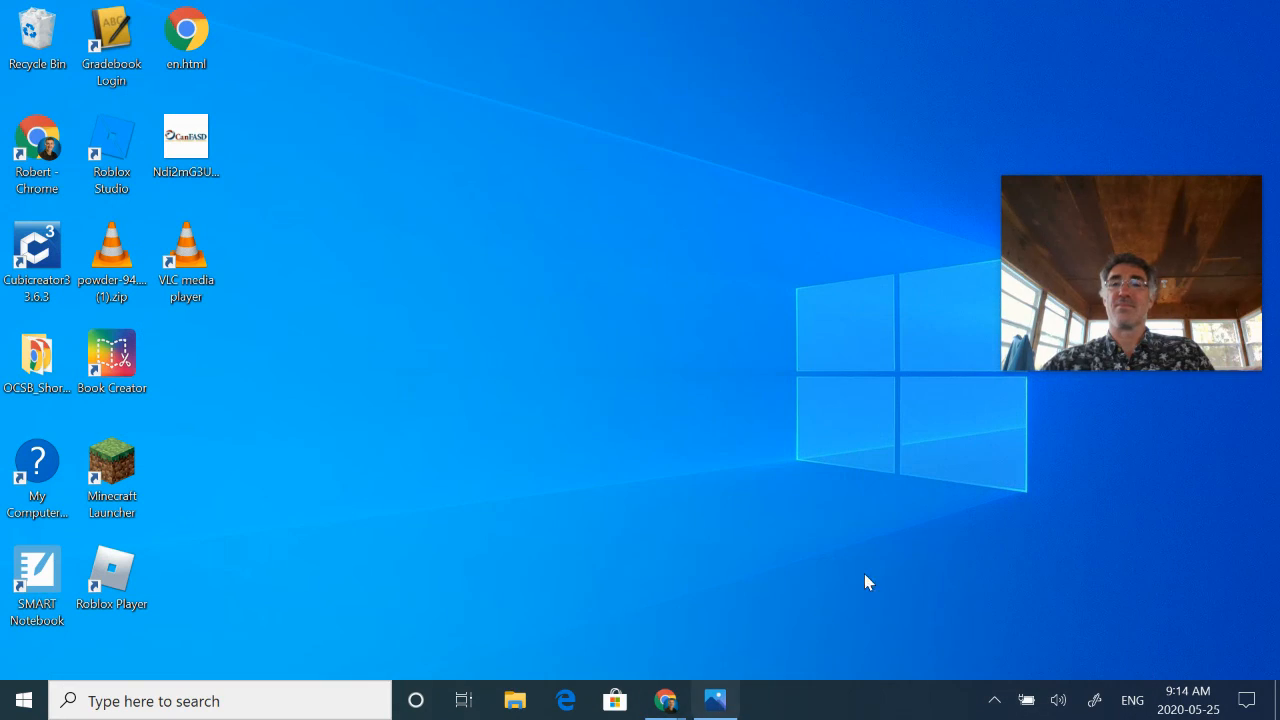
pyautogui.moveTo(1158, 235)
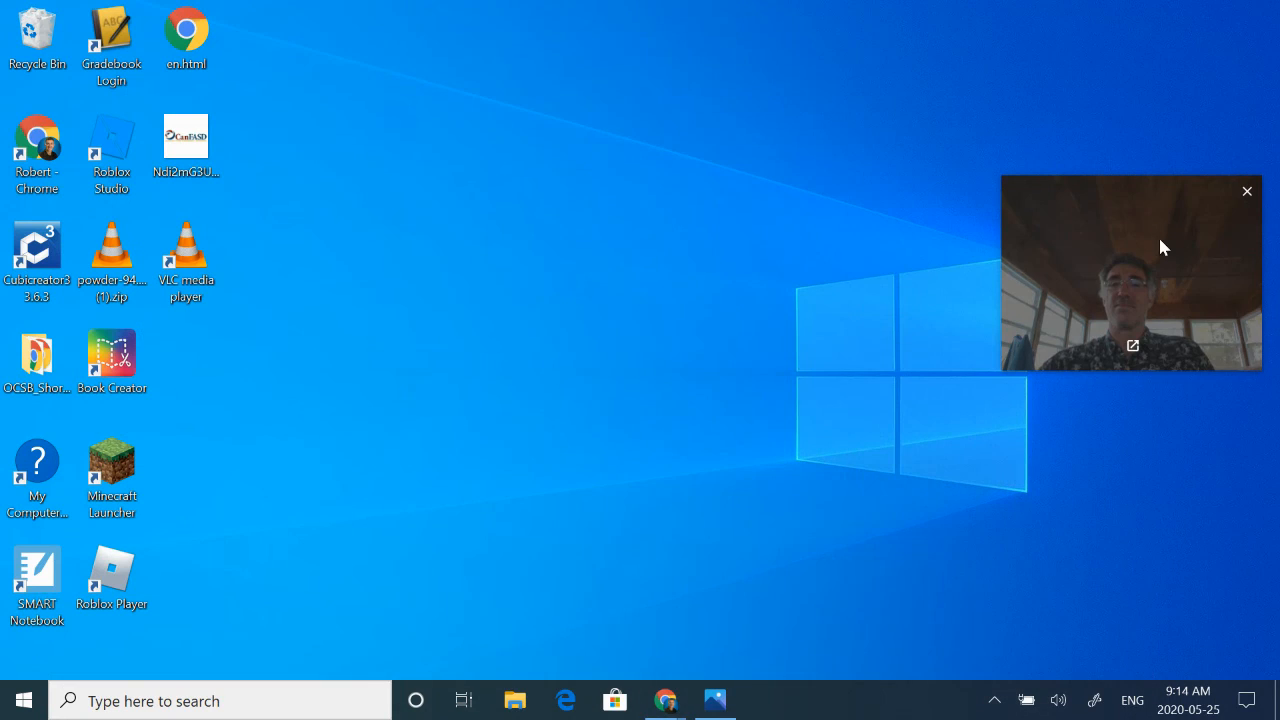
pyautogui.click(1133, 346)
pyautogui.moveTo(666, 700)
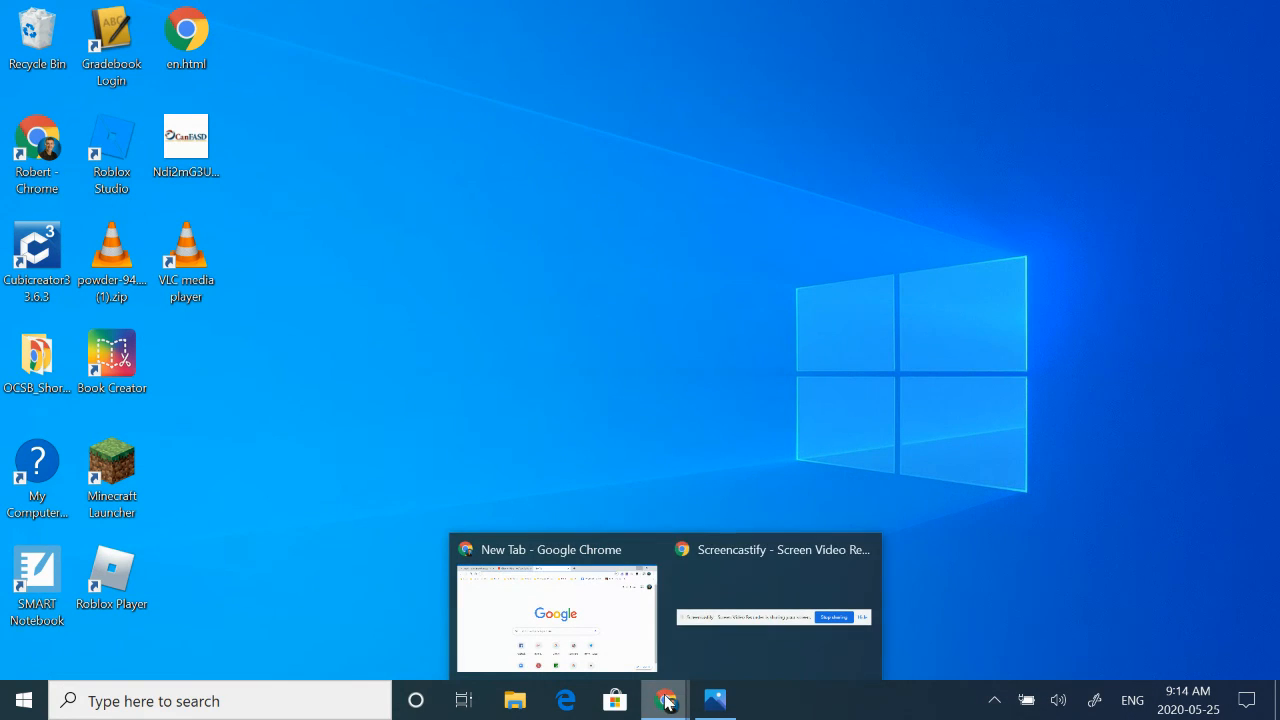
pyautogui.click(835, 623)
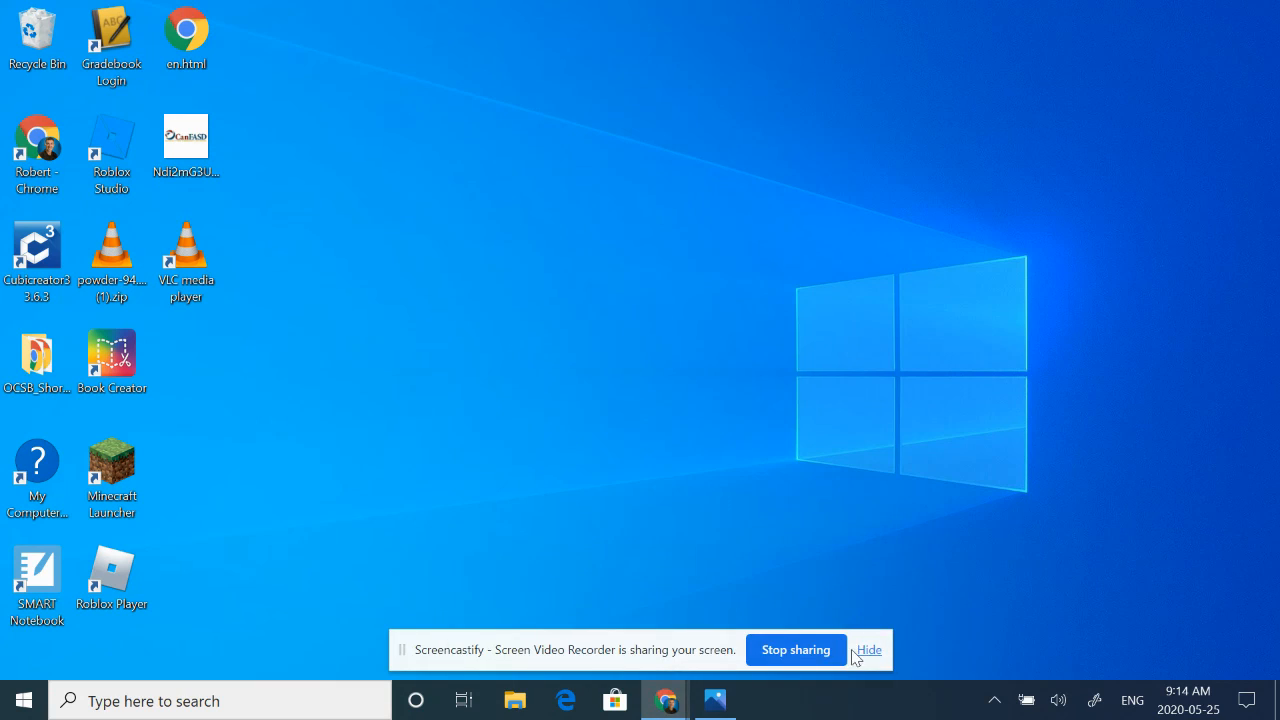